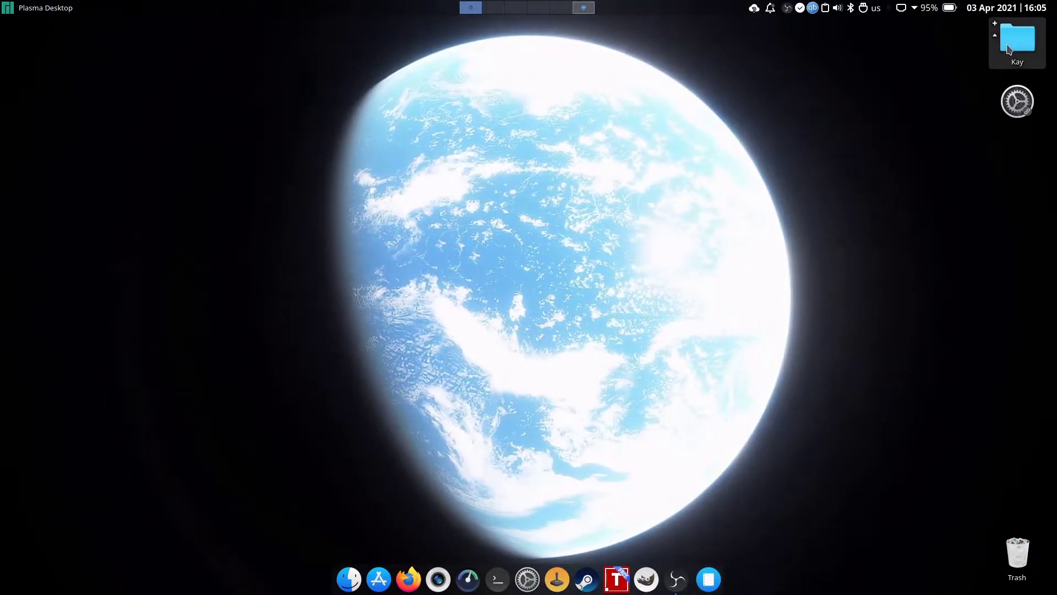
Open the Kay desktop folder in Dolphin, minimize the window, and deselect the folder
click(1008, 50)
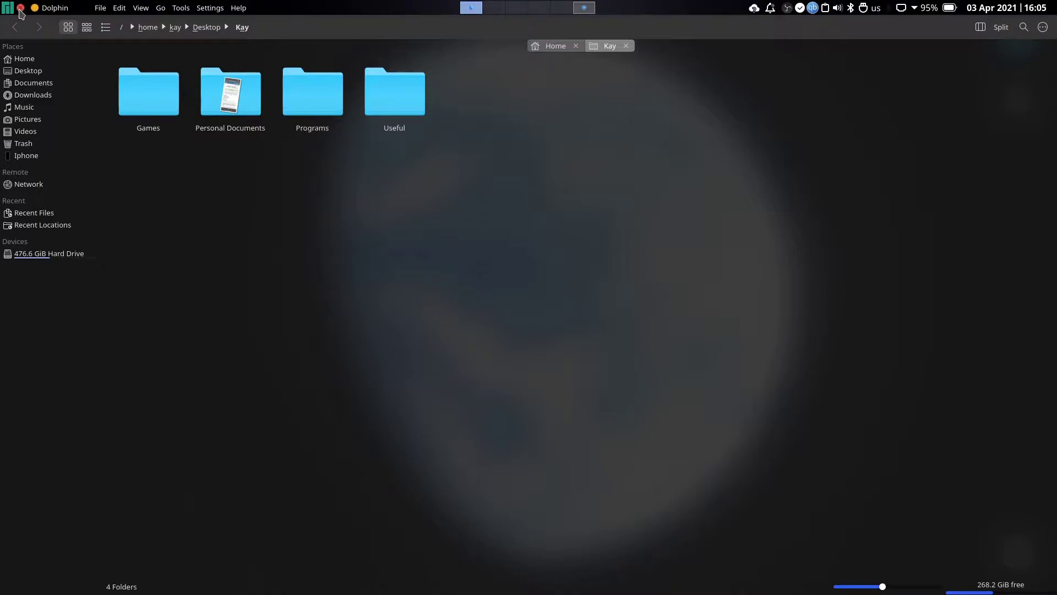
click(36, 9)
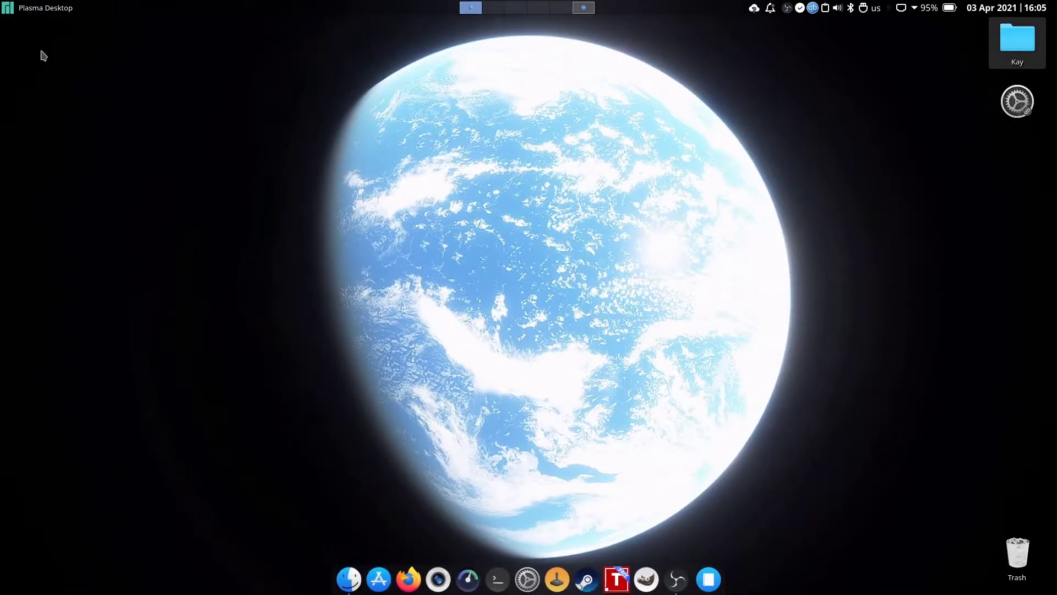
click(194, 156)
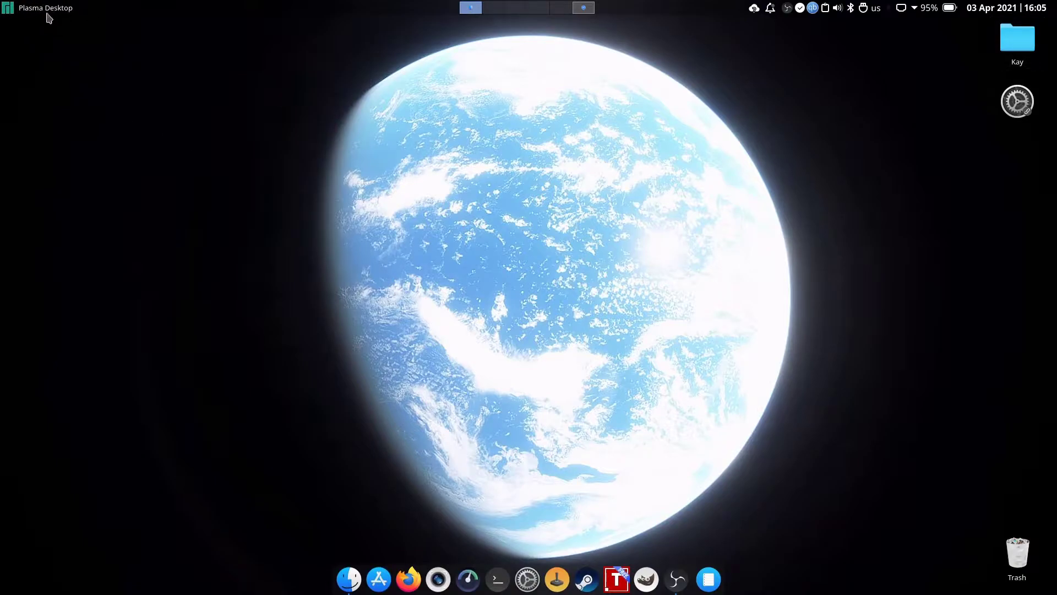
Restore the window and launch Configure Window Manager from the Alt+F3 window menu's More Actions
click(349, 578)
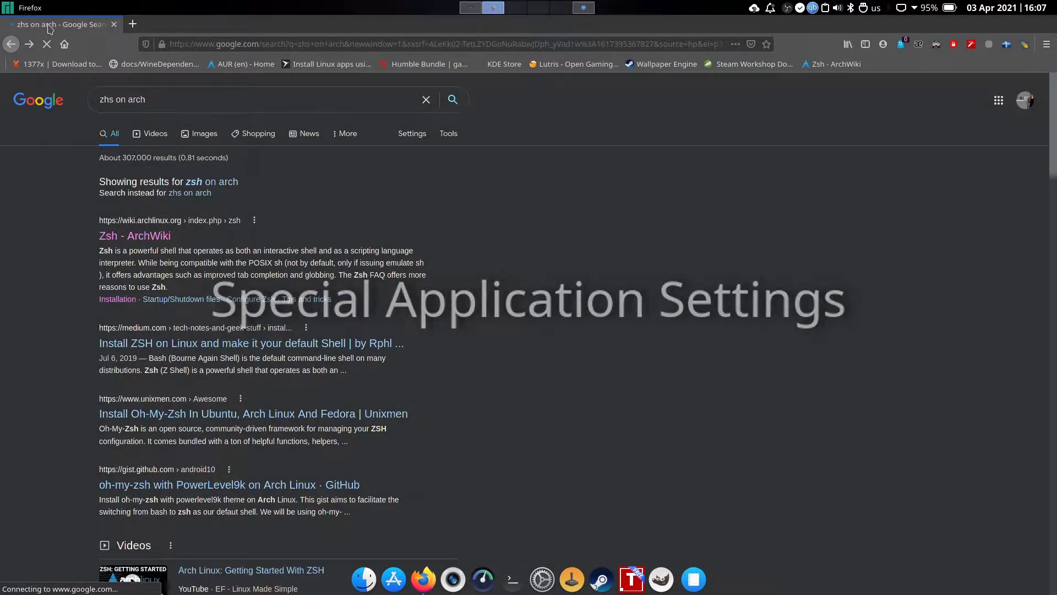
key(alt+F3)
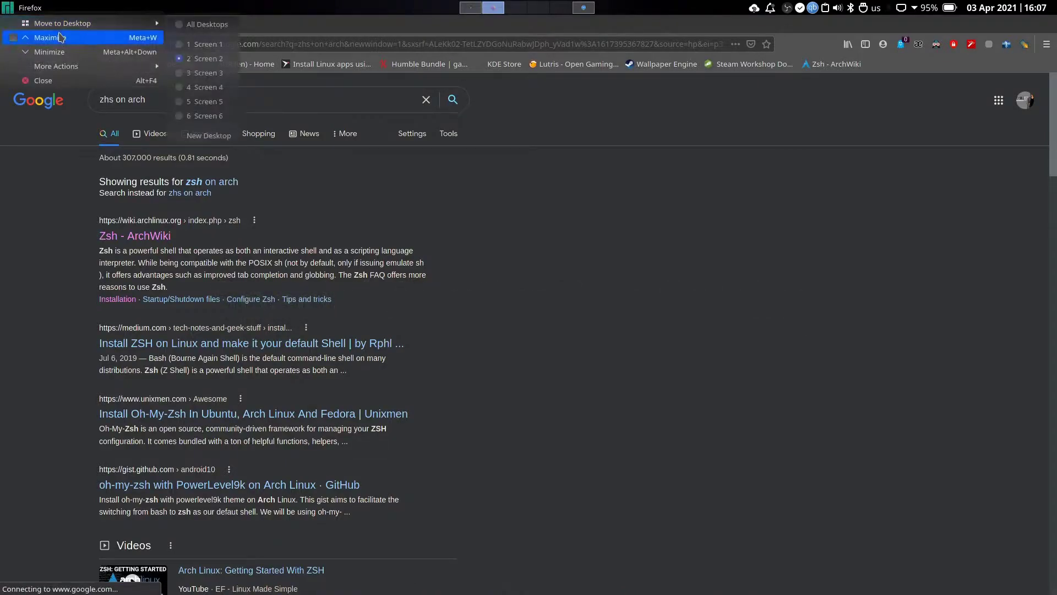
mouse_move(84, 67)
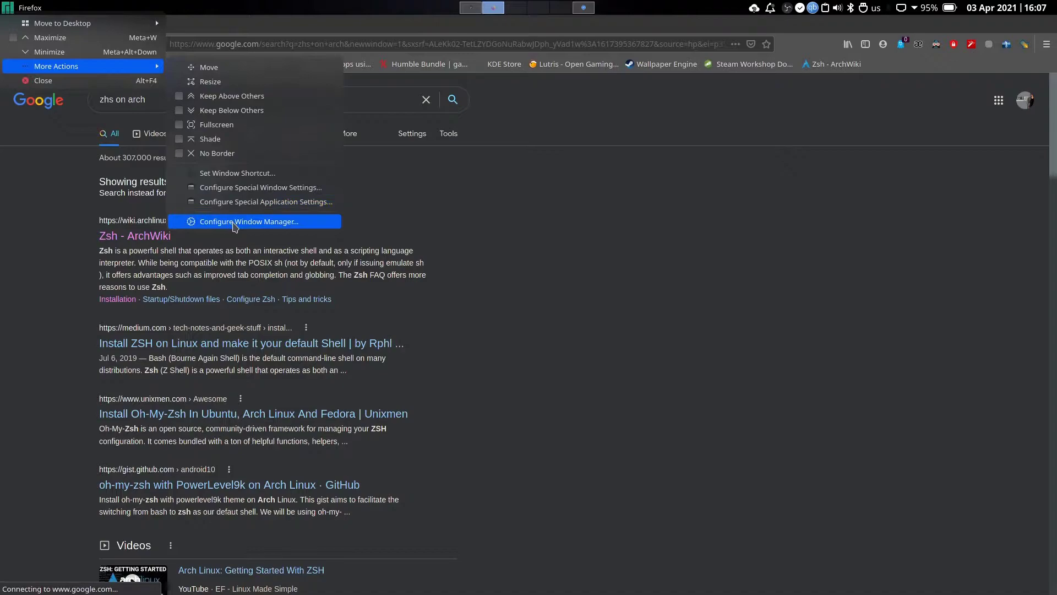
click(233, 221)
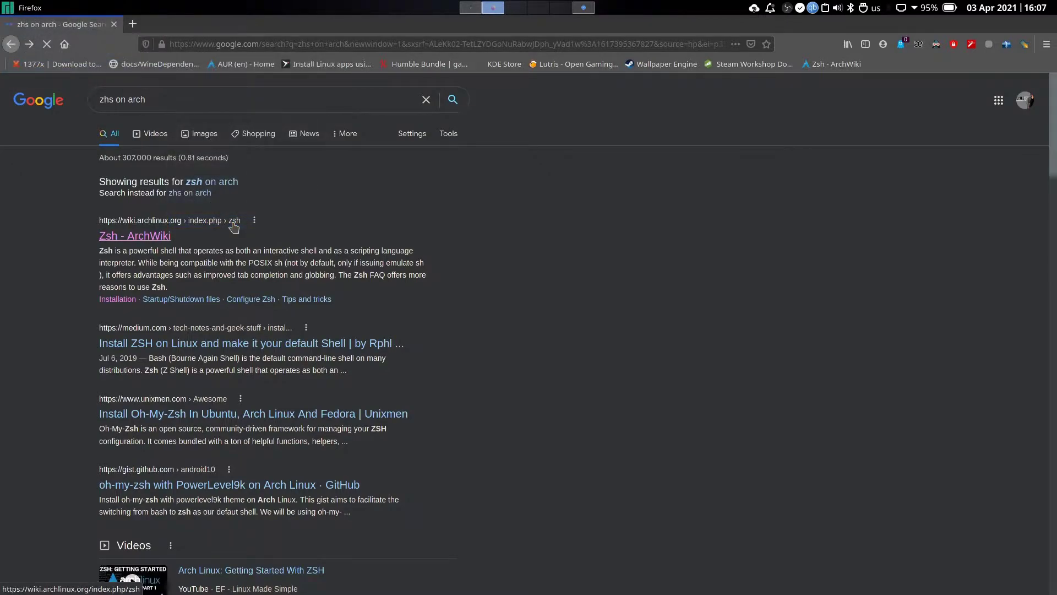
Dismiss the settings window's actions menu and close the Window Decorations settings
key(alt+F3)
key(Escape)
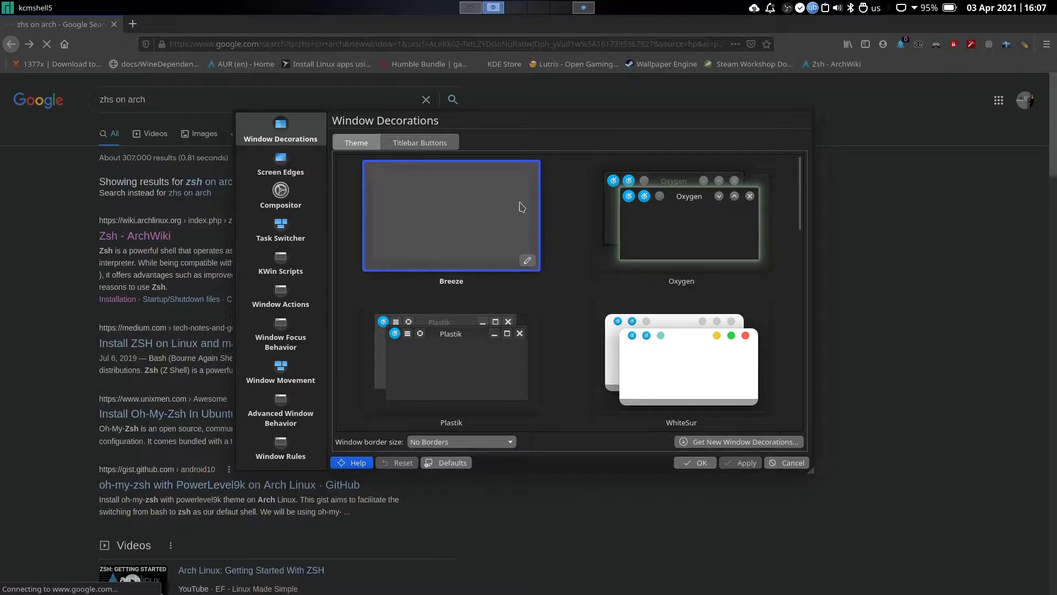
key(Escape)
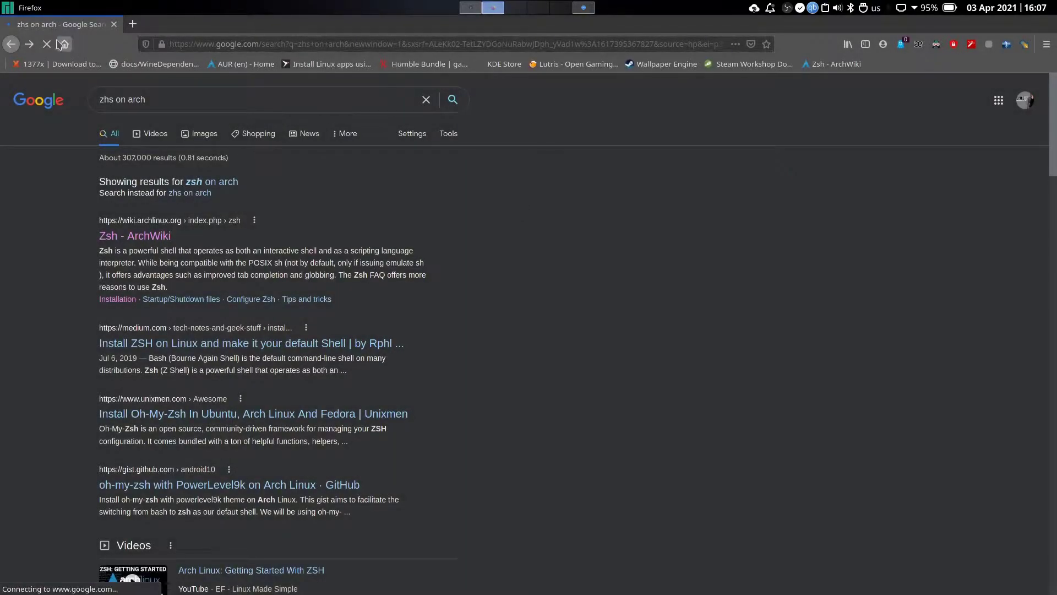
Open and dismiss KRunner, then show Firefox's window-actions menu with More Actions expanded
key(alt+space)
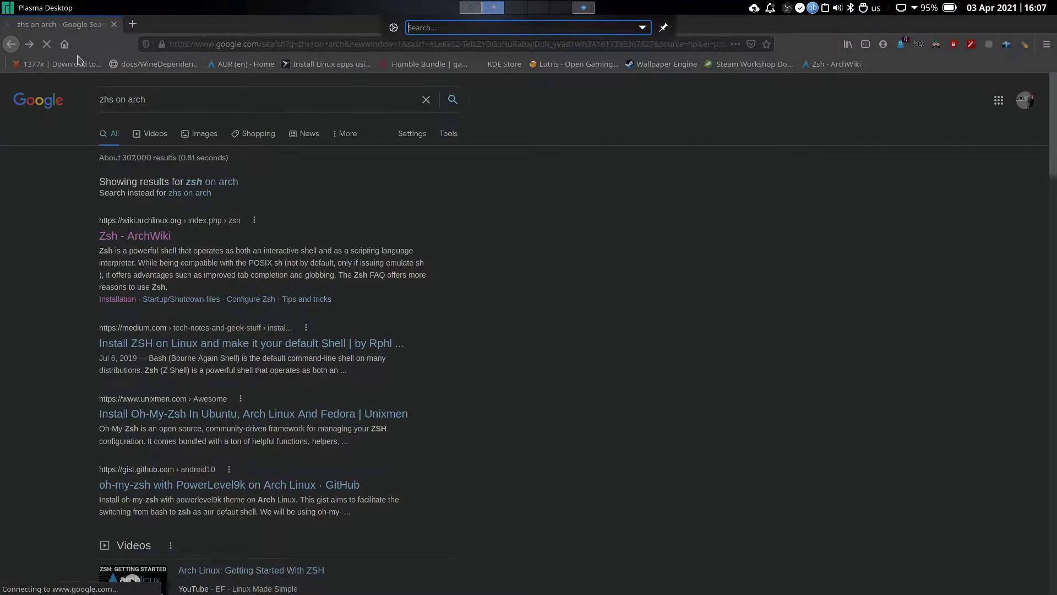
key(Escape)
key(alt+space)
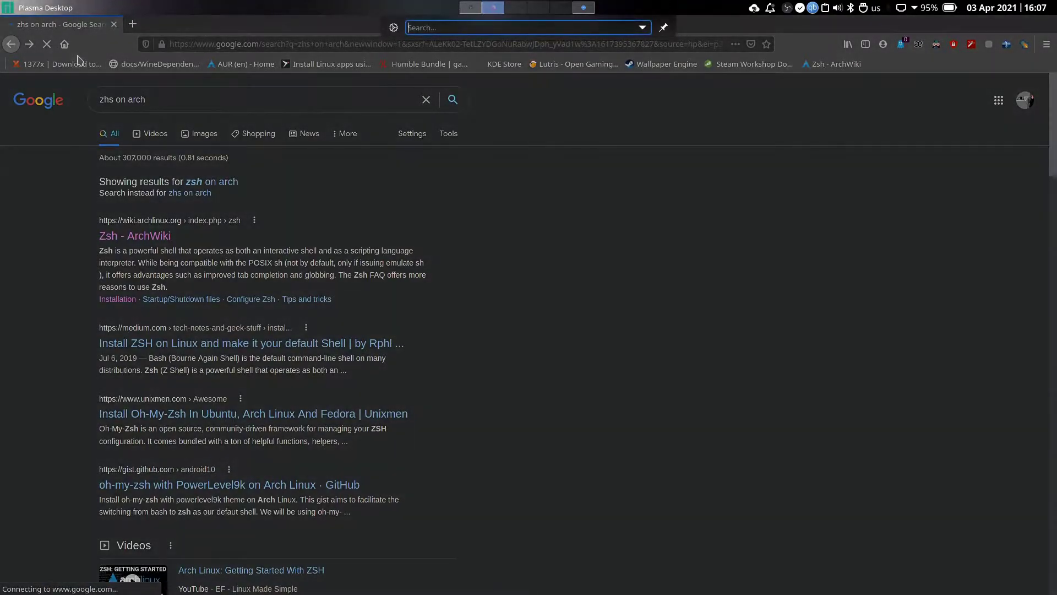
key(Escape)
key(alt+F3)
mouse_move(77, 67)
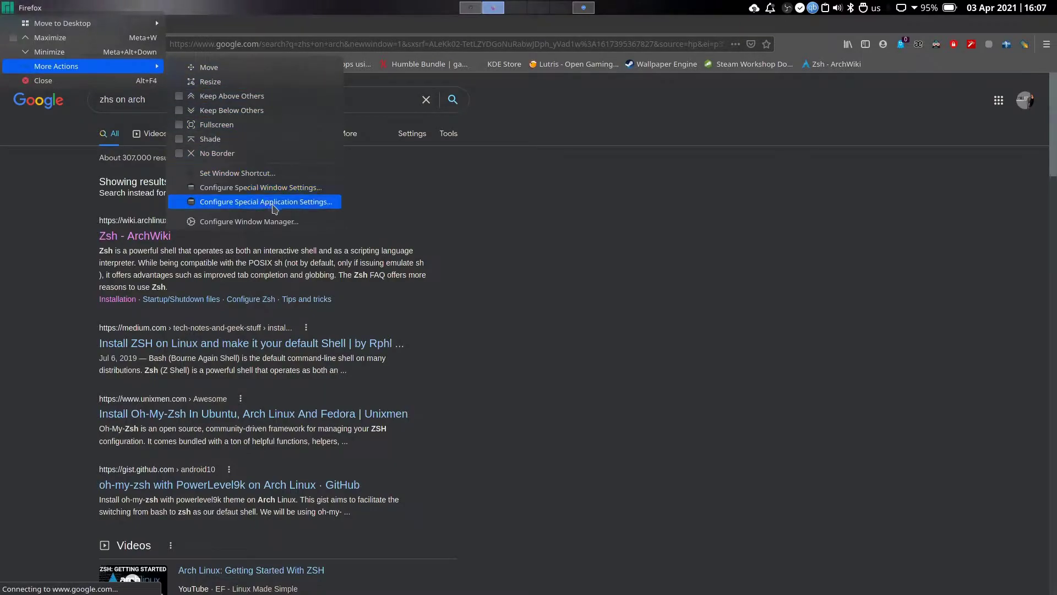
Review Firefox's window rule placing it on desktop 2: Screen 2, cancel it, and close Firefox
click(272, 203)
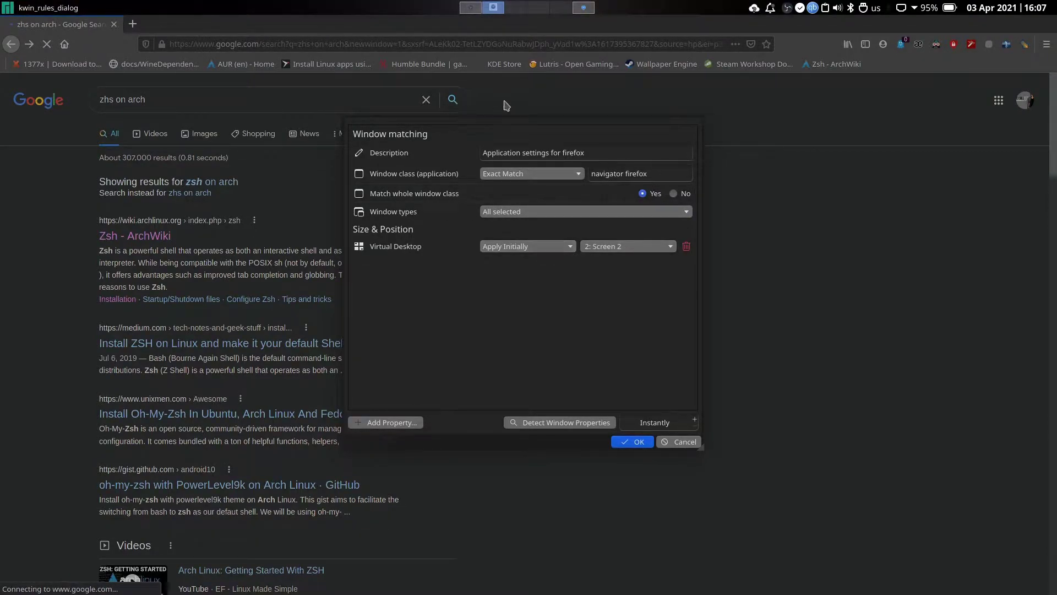
mouse_move(497, 10)
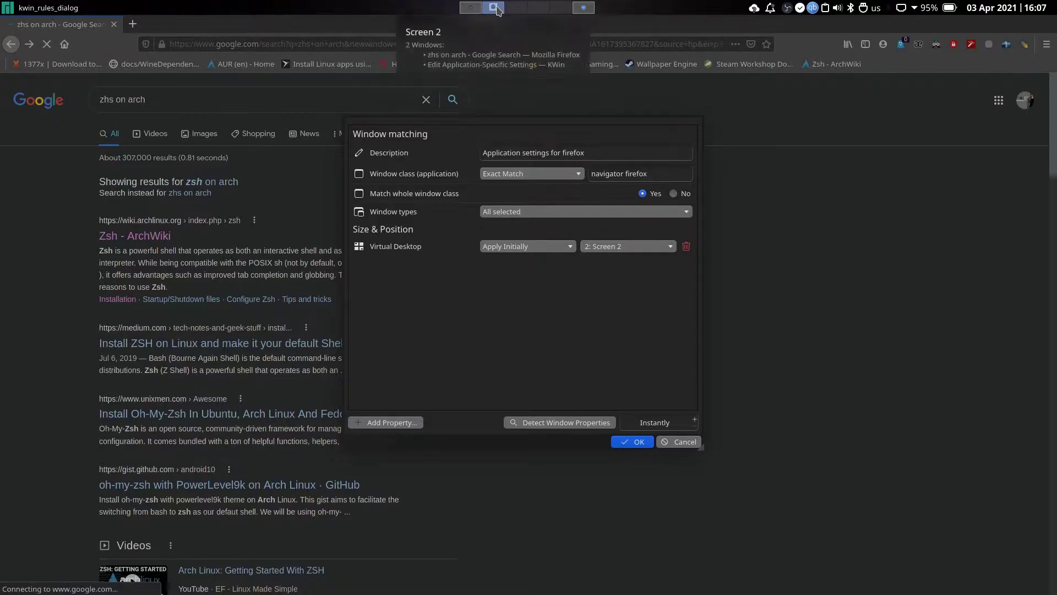
key(alt+F3)
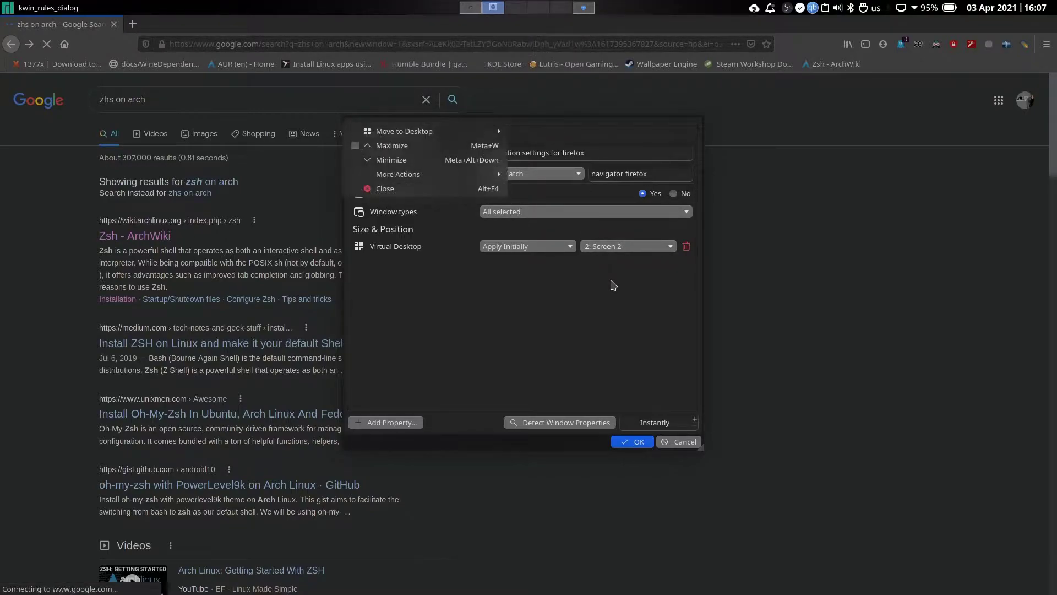
key(Escape)
click(668, 444)
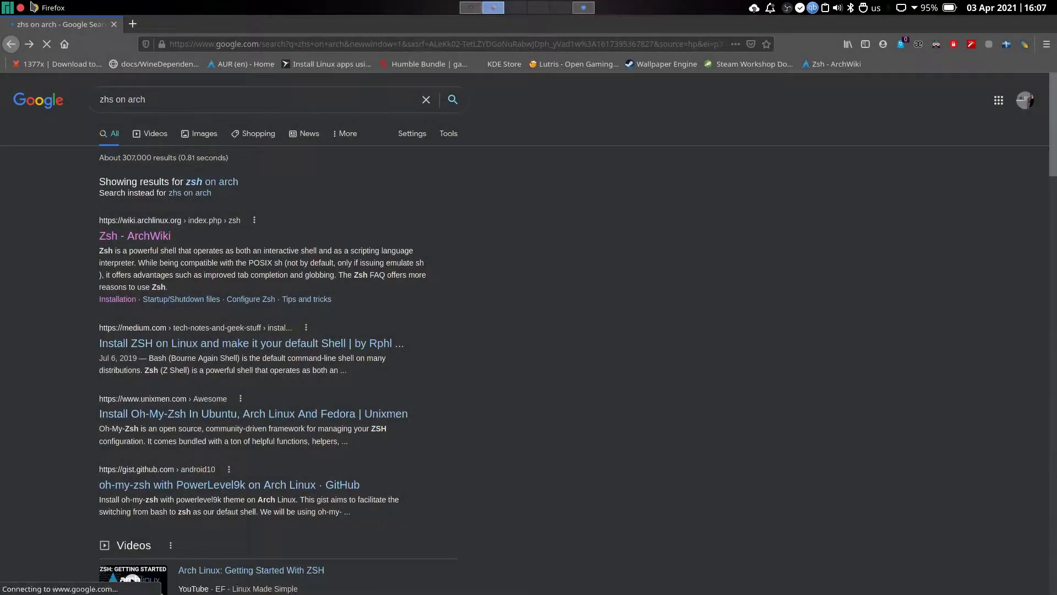
click(20, 7)
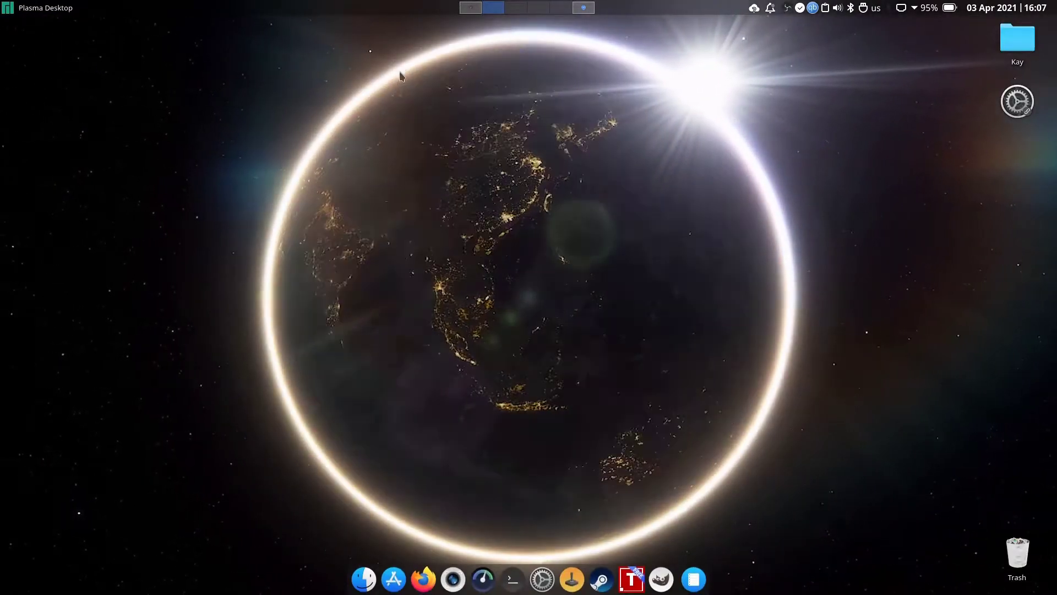
click(369, 578)
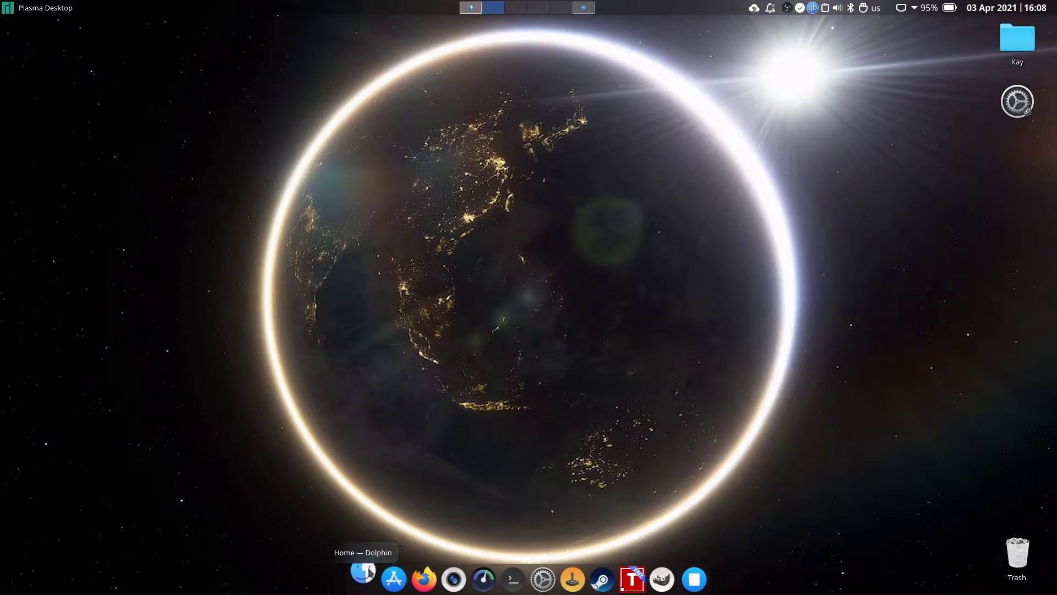
click(472, 8)
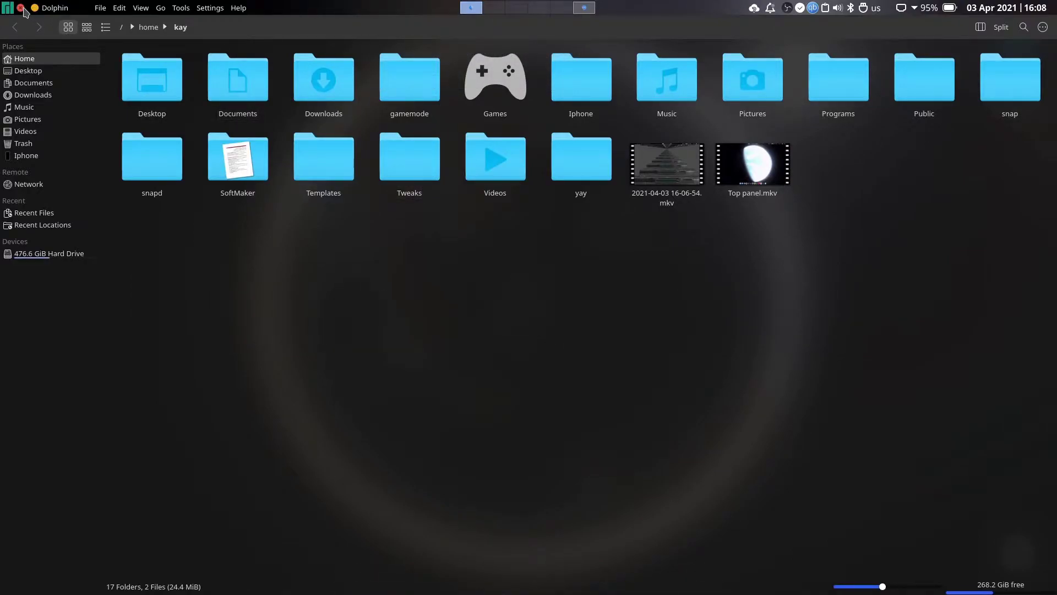
click(21, 8)
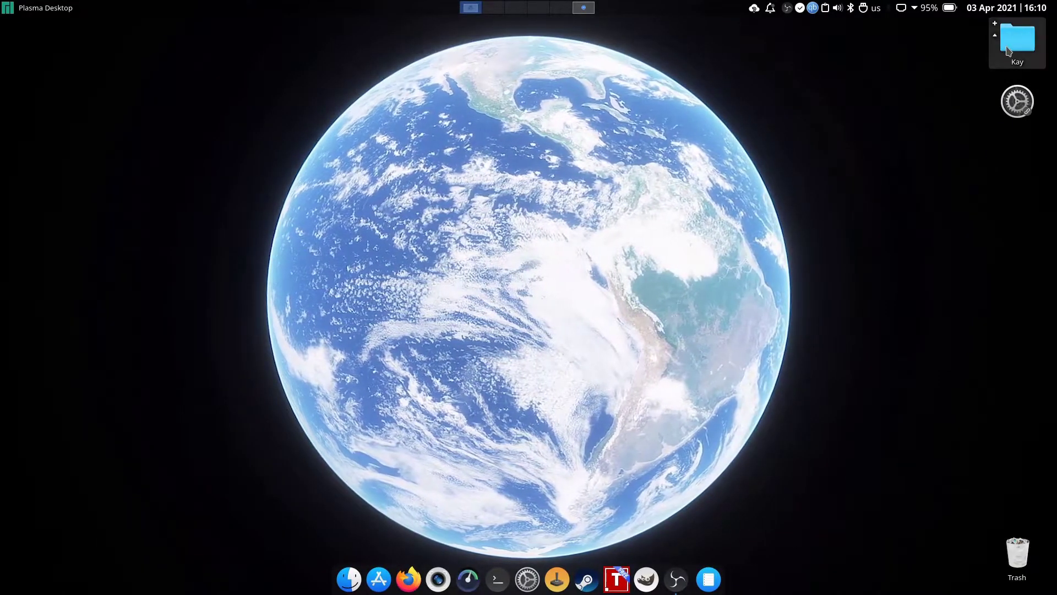
click(1008, 51)
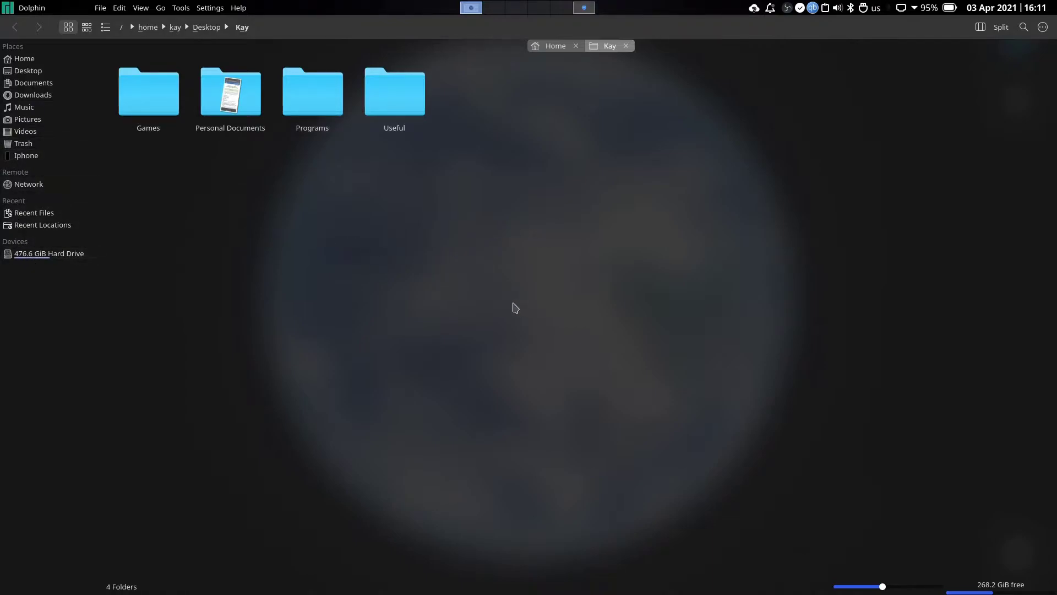
key(ctrl+w)
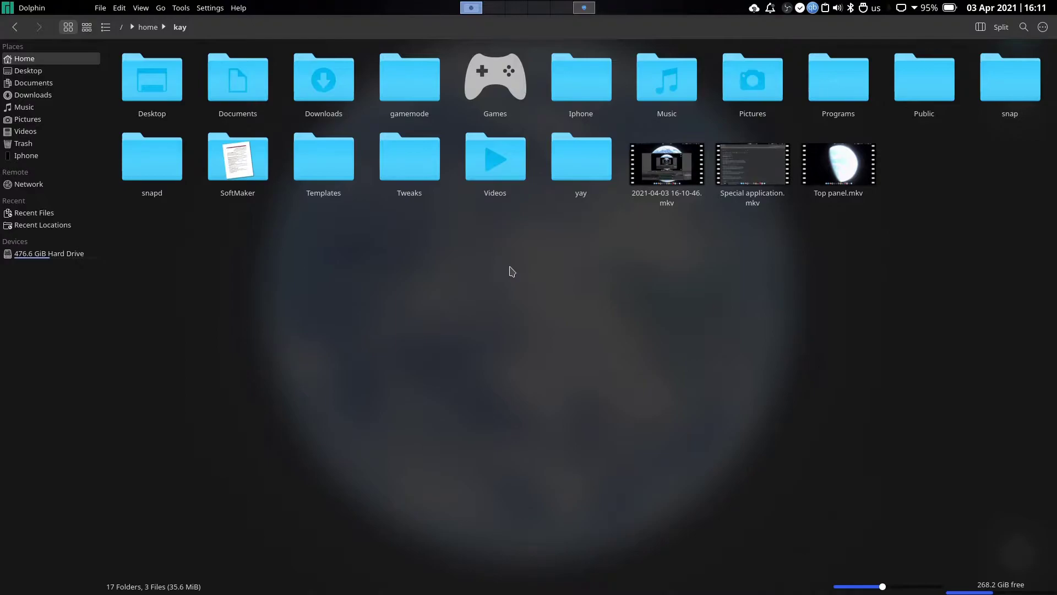
key(ctrl+w)
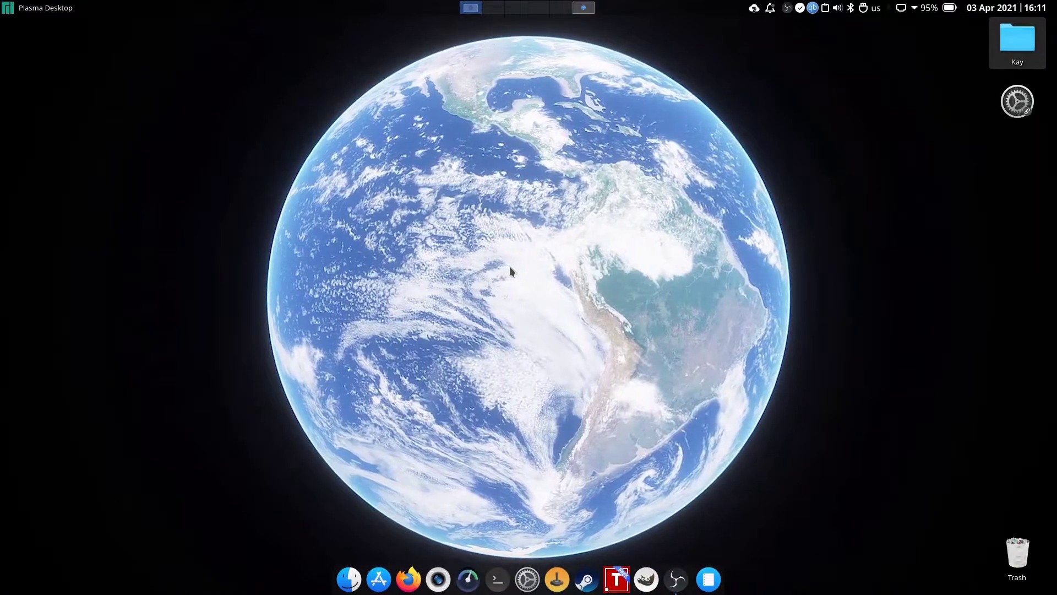
click(492, 10)
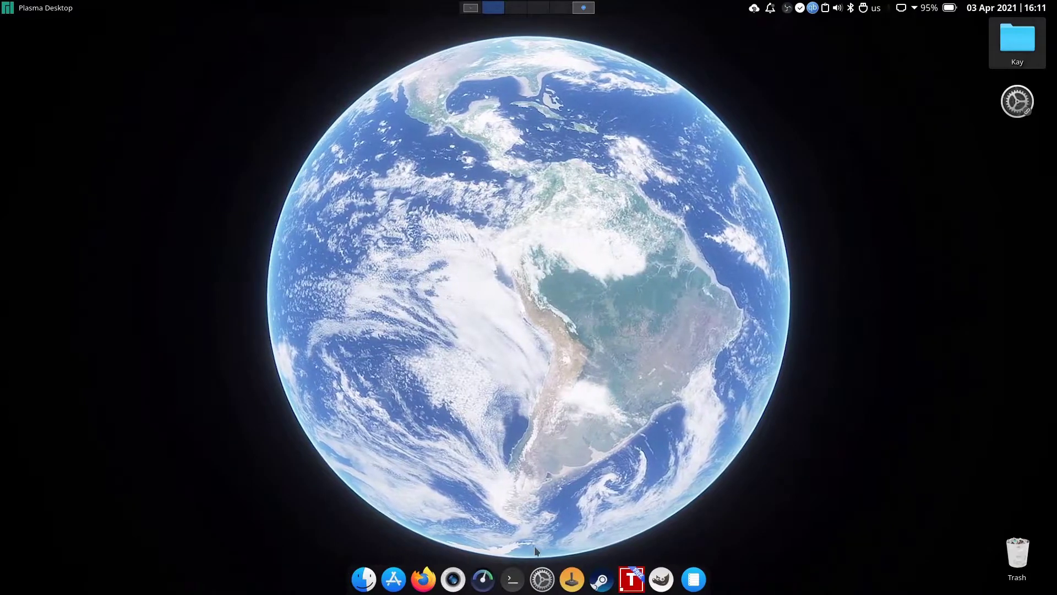
click(540, 578)
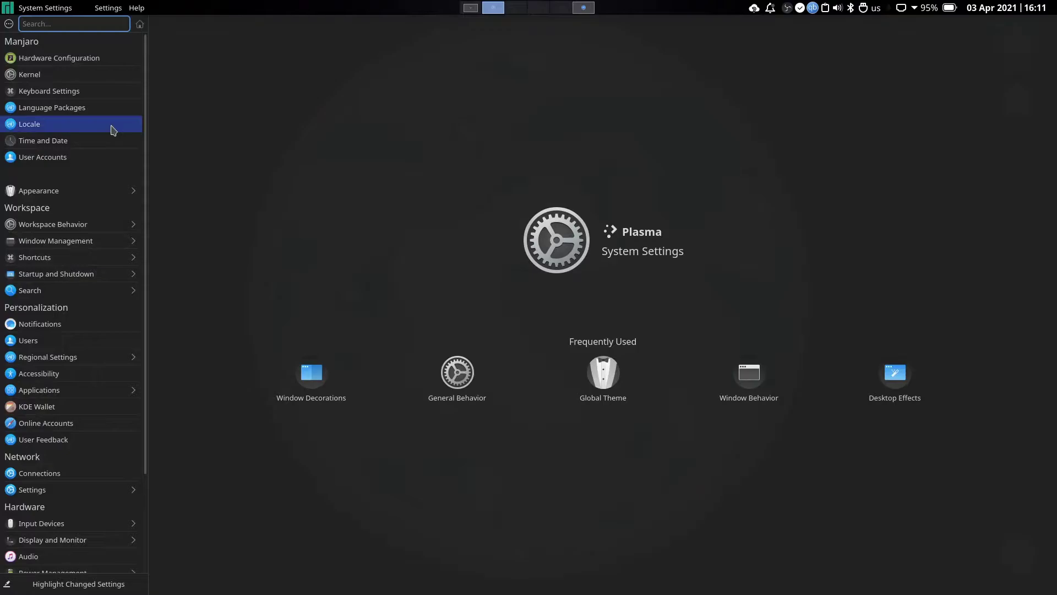
scroll(113, 130, down, 3)
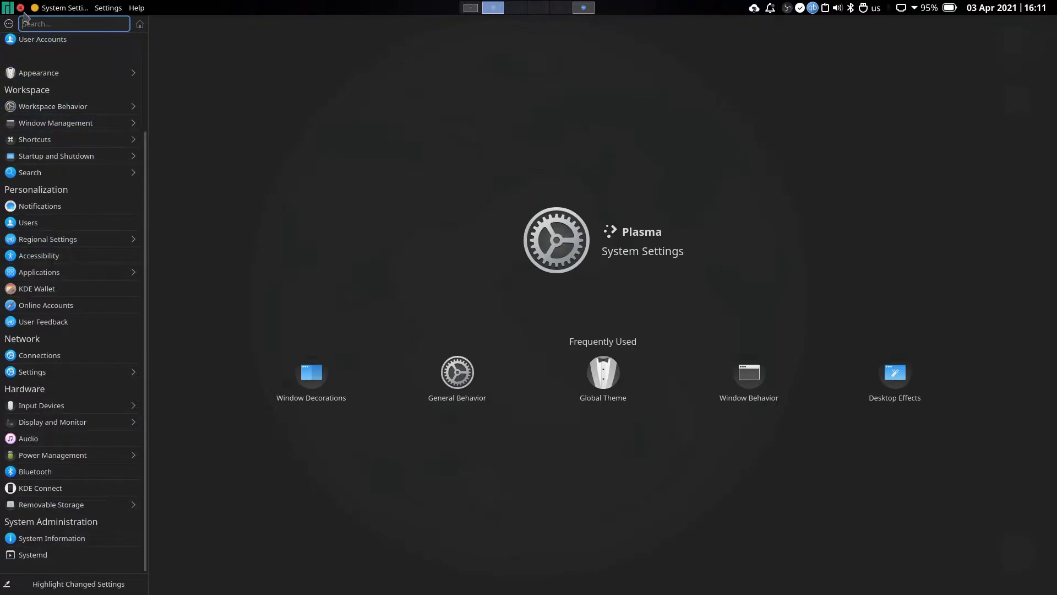
click(21, 7)
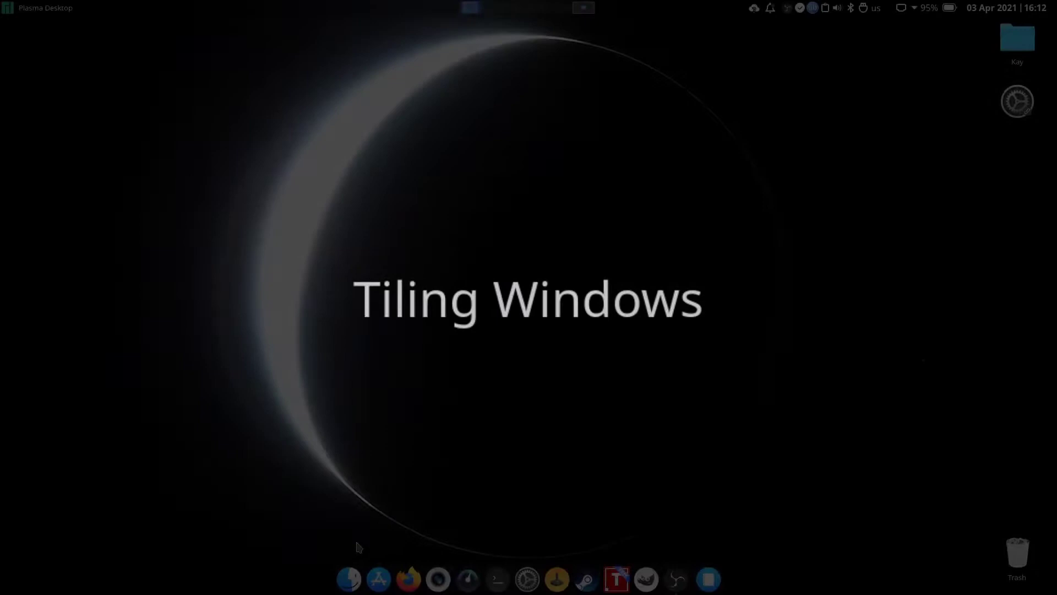
Launch Dolphin and open usr in a new tab and a new window, plus libexec in its own window
click(348, 578)
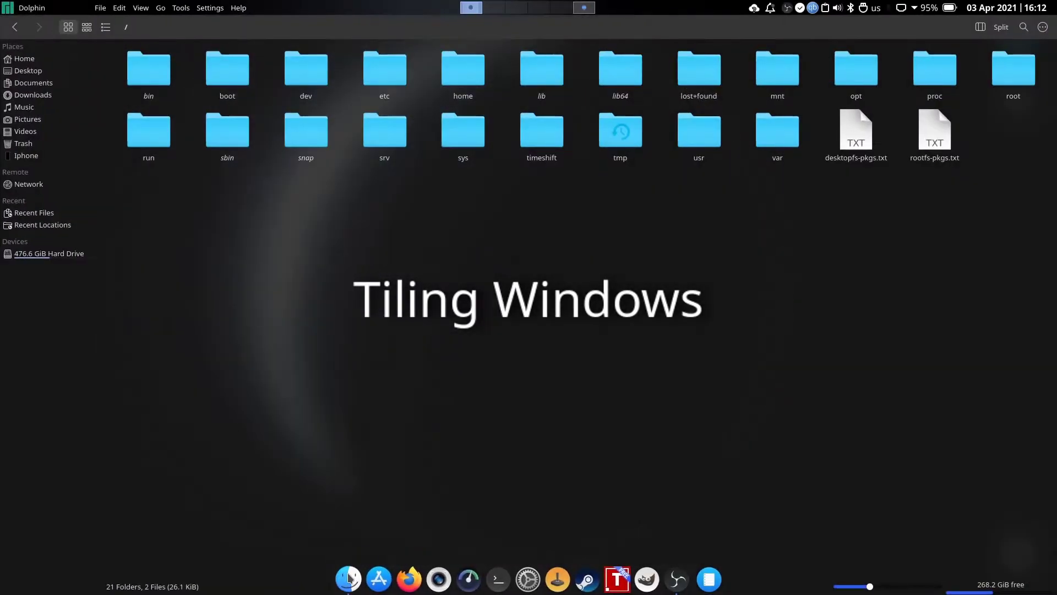
right_click(701, 152)
click(717, 160)
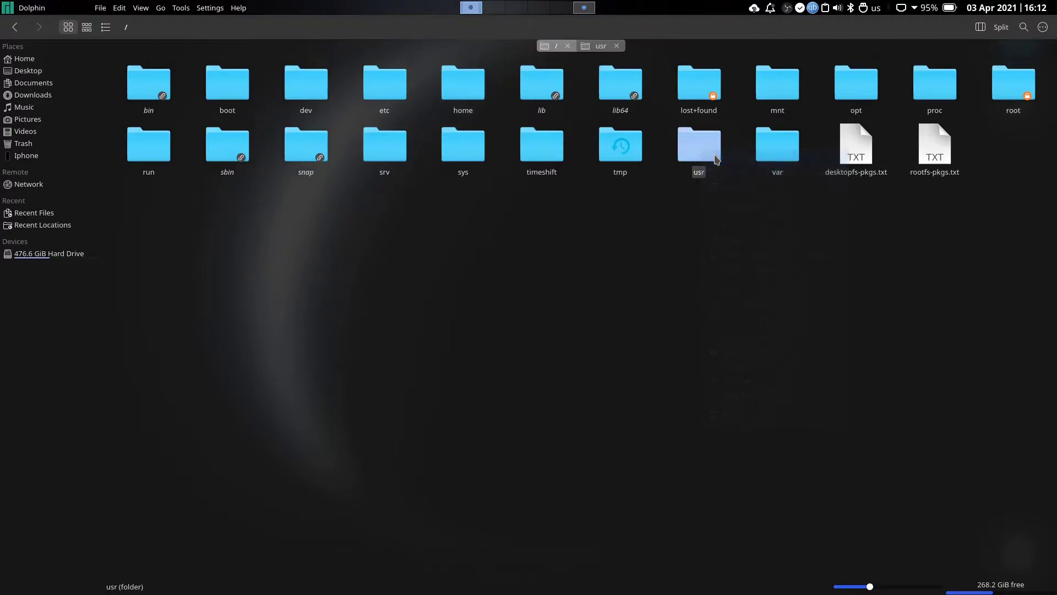
right_click(701, 142)
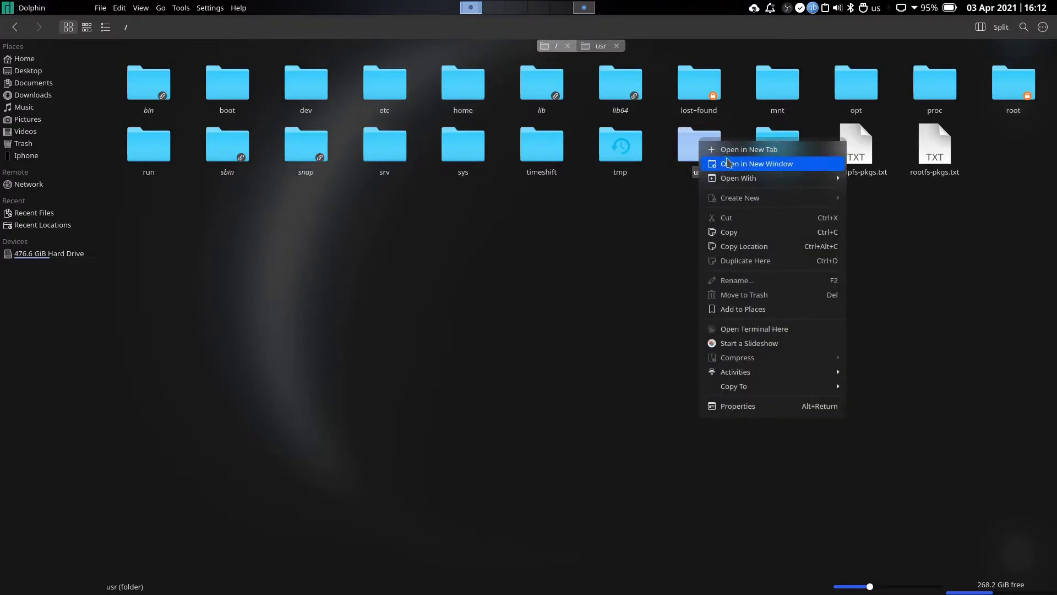
click(733, 164)
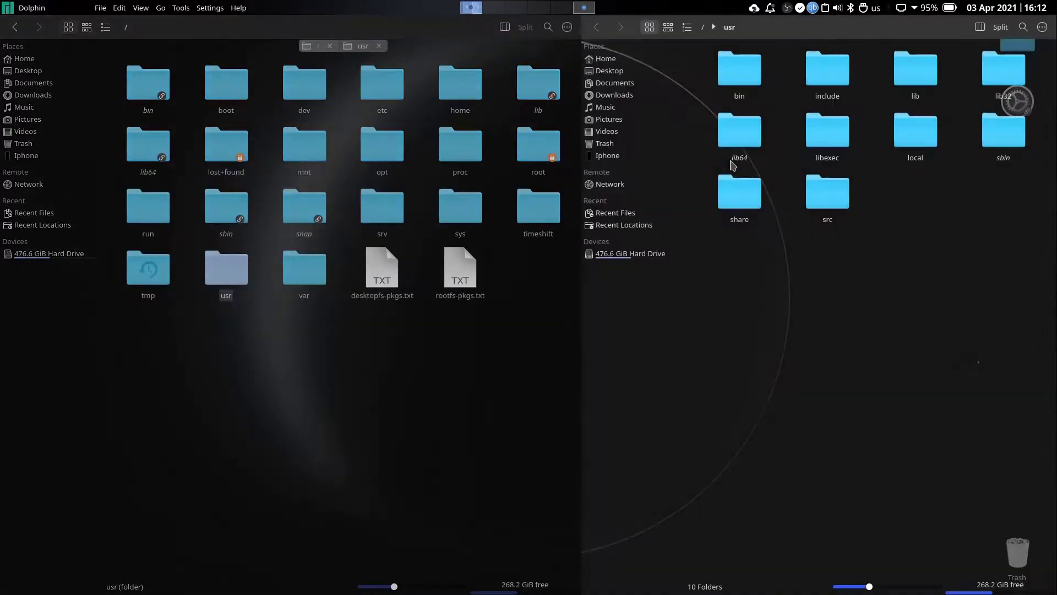
right_click(846, 137)
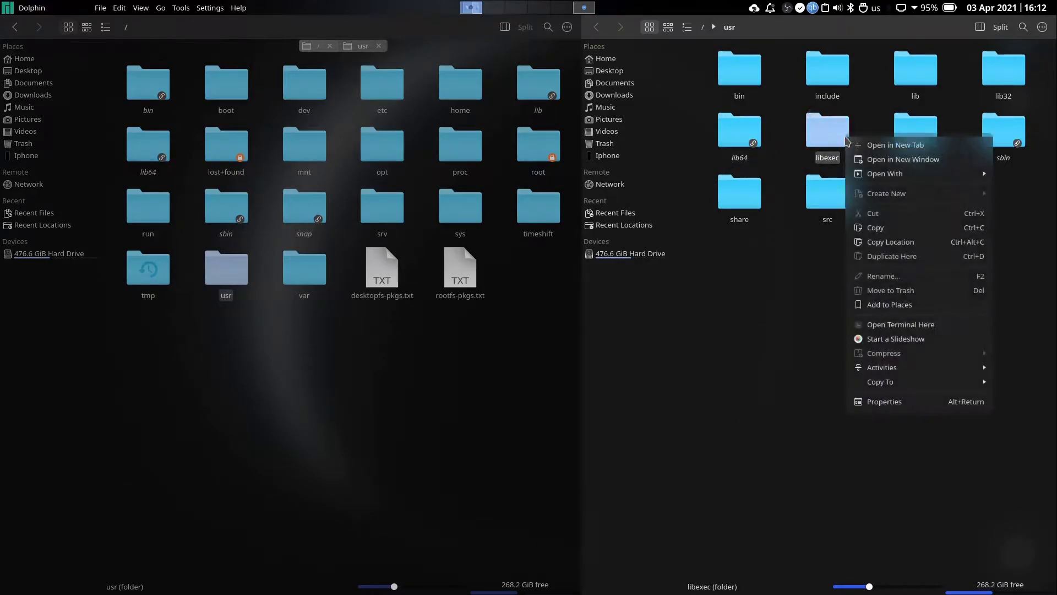
click(869, 167)
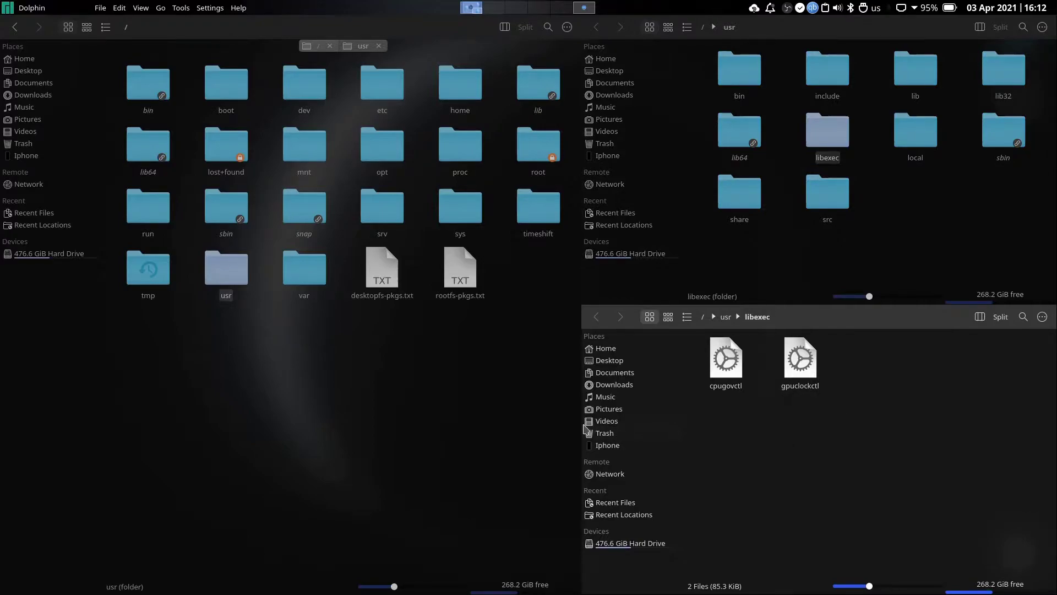
Open Konsole as the main tile, then narrow and widen its share of the screen
key(ctrl+alt+t)
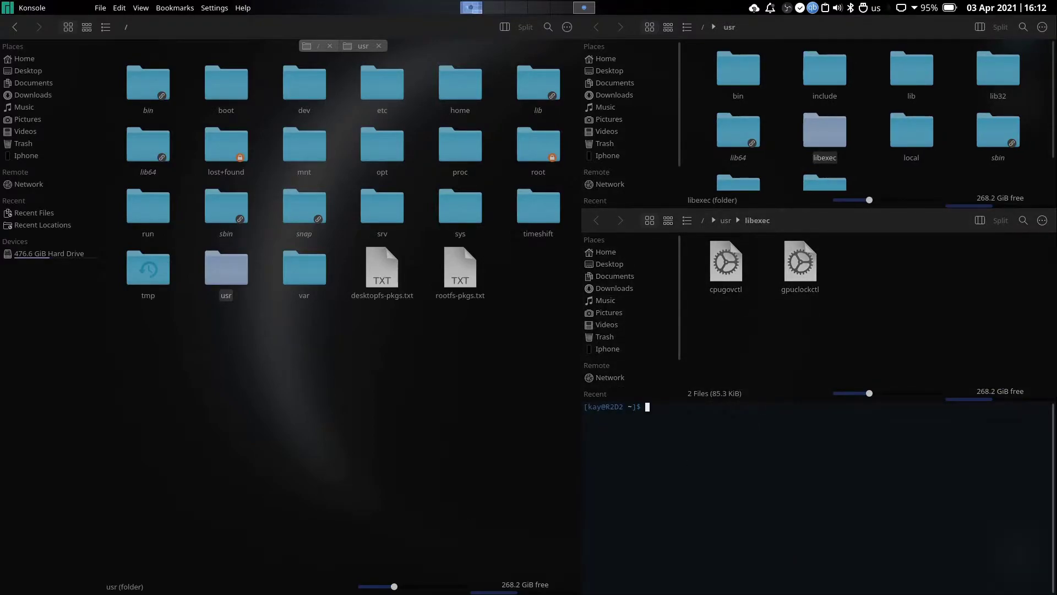
key(super+Return)
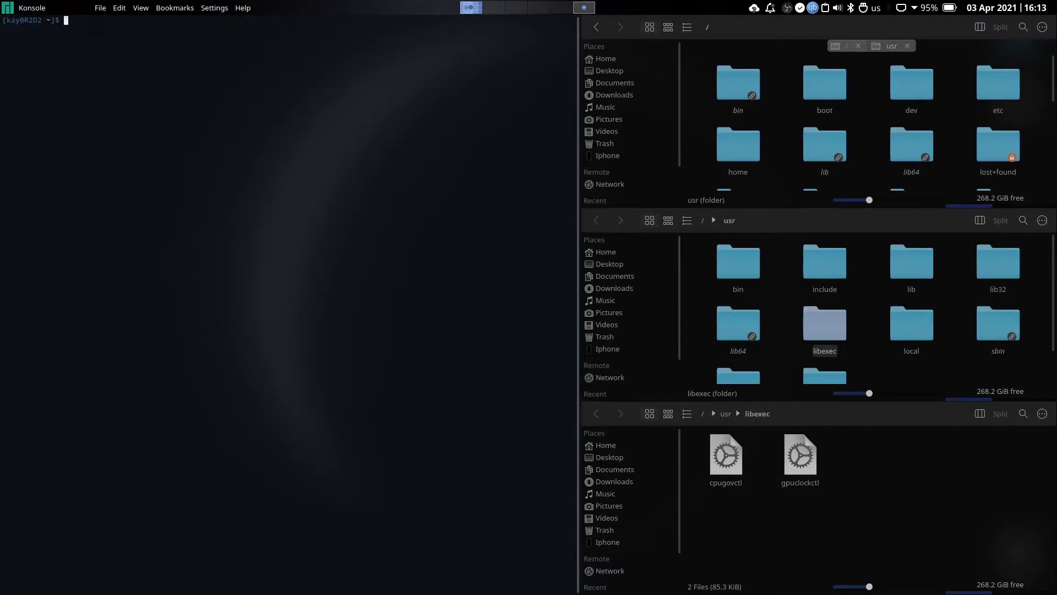
key(super+h)
key(super+h)
key(super+h)
key(super+h)
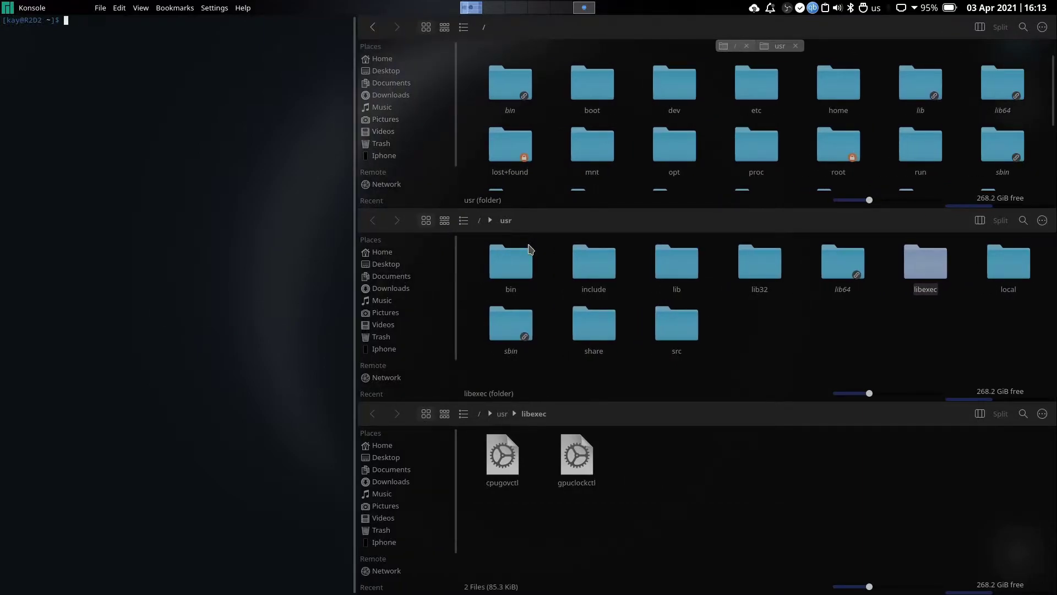
key(super+l)
key(super+l)
key(super+l)
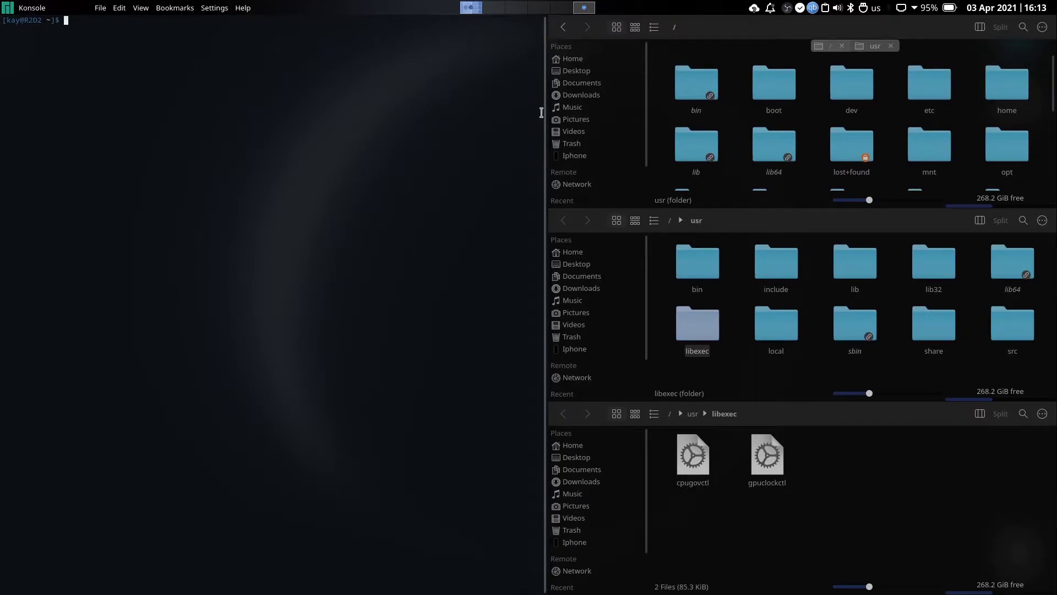
Close the three tiled Dolphin windows for /, usr and libexec
click(839, 532)
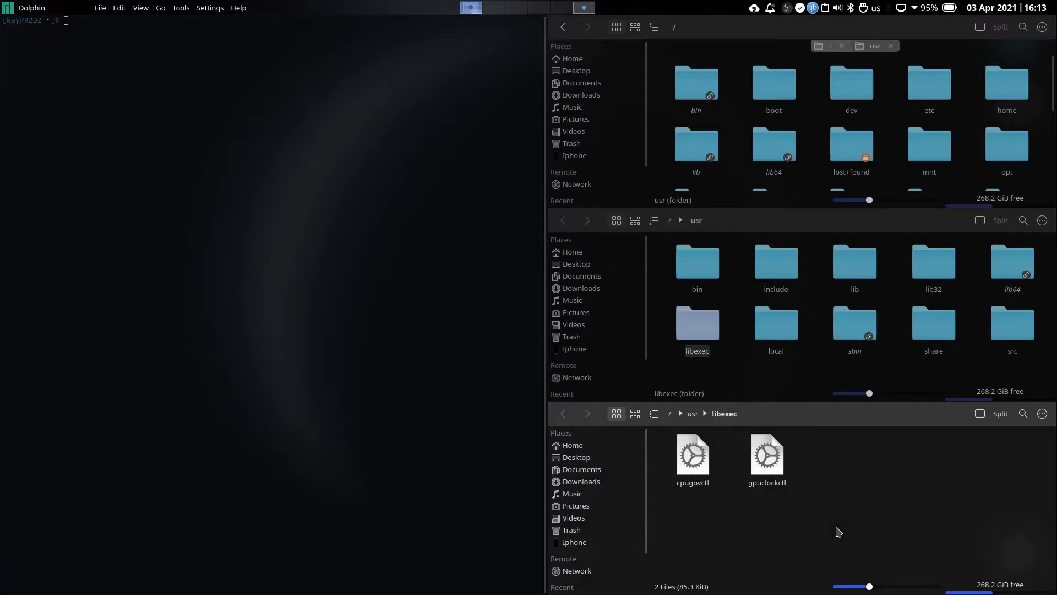
click(798, 381)
click(791, 193)
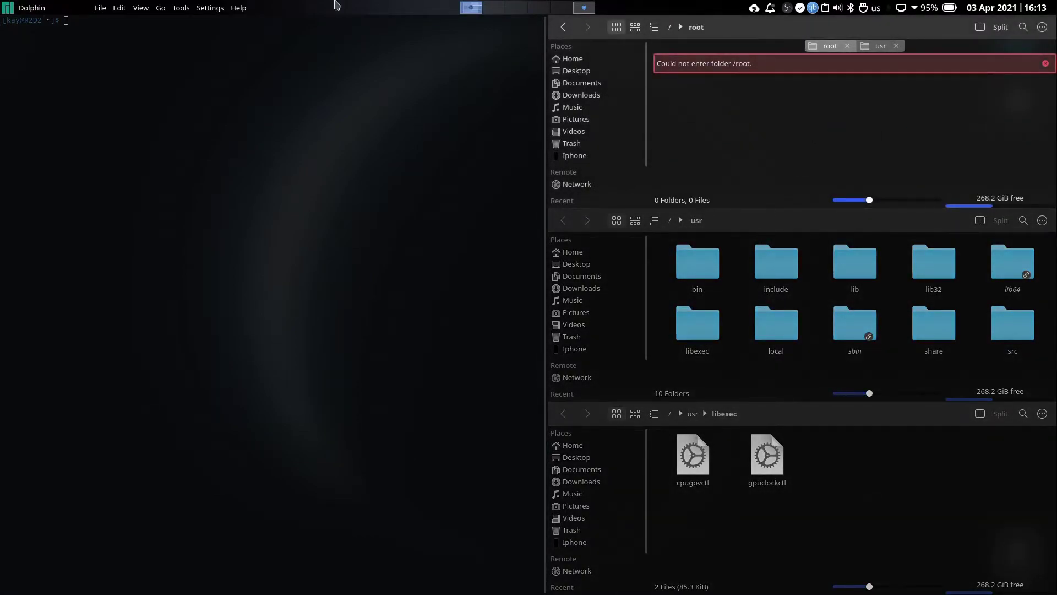
click(23, 7)
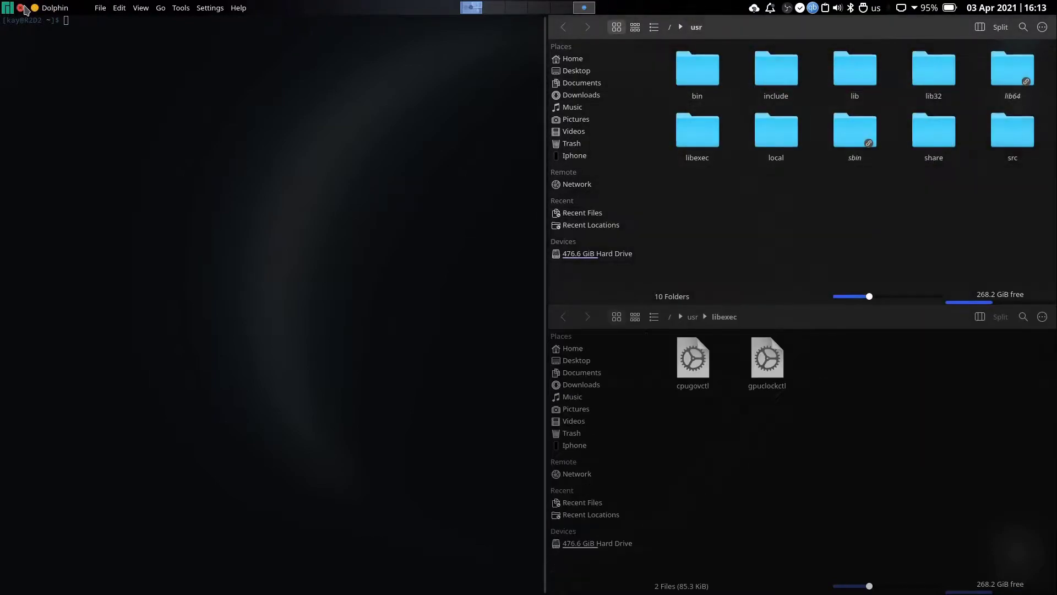
click(22, 8)
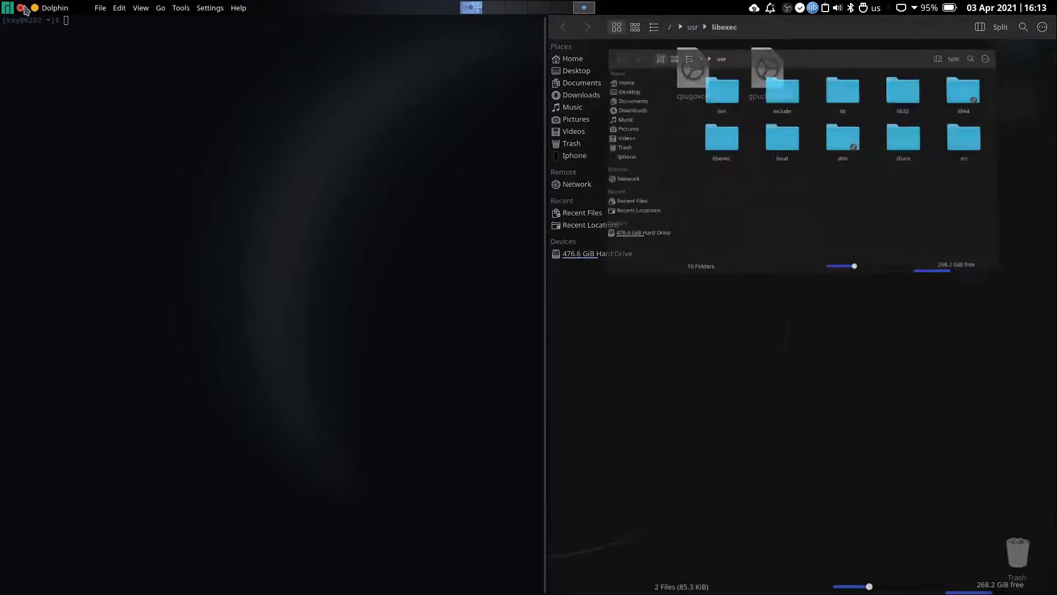
click(22, 8)
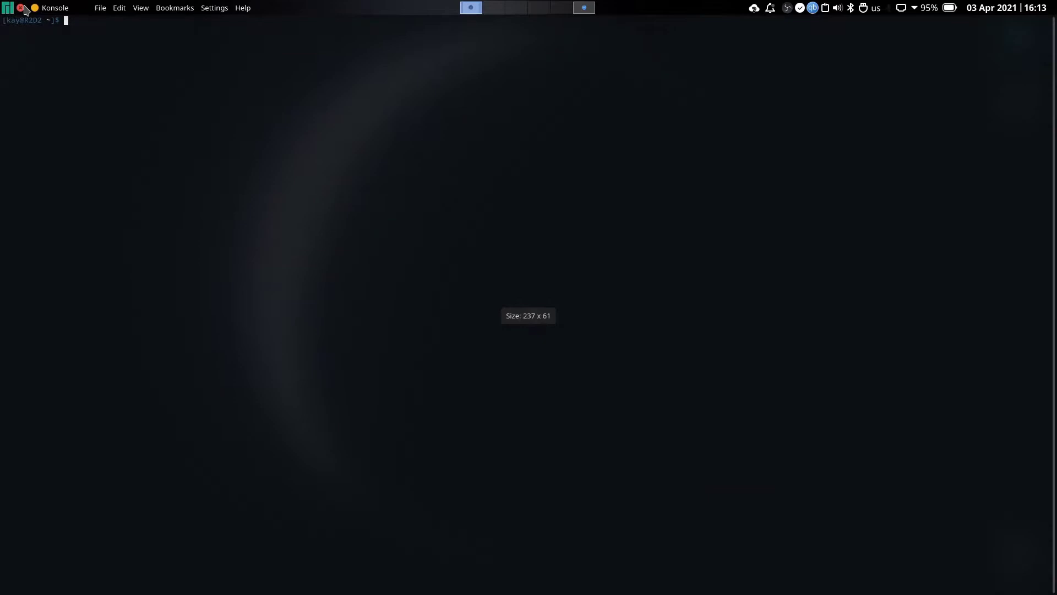
Close Konsole and browse to Pictures > Wallpaper in Dolphin from the dock
click(23, 7)
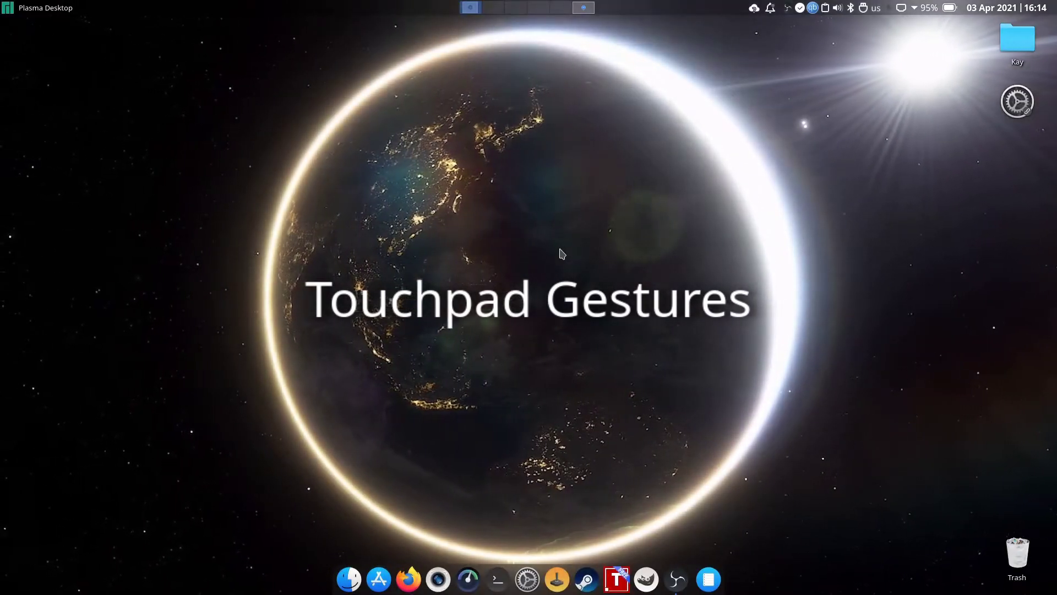
click(350, 579)
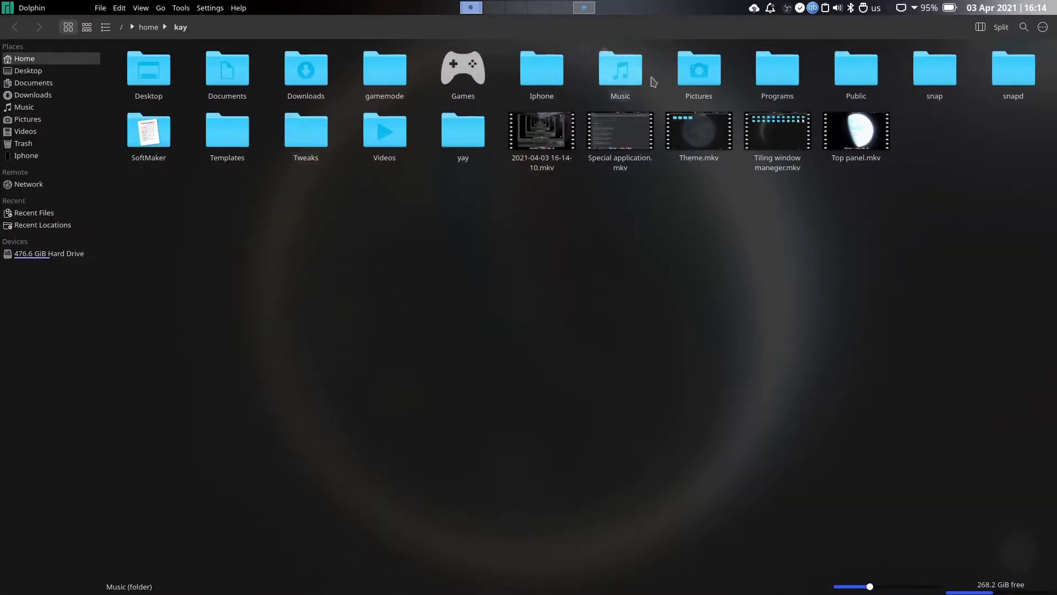
click(687, 76)
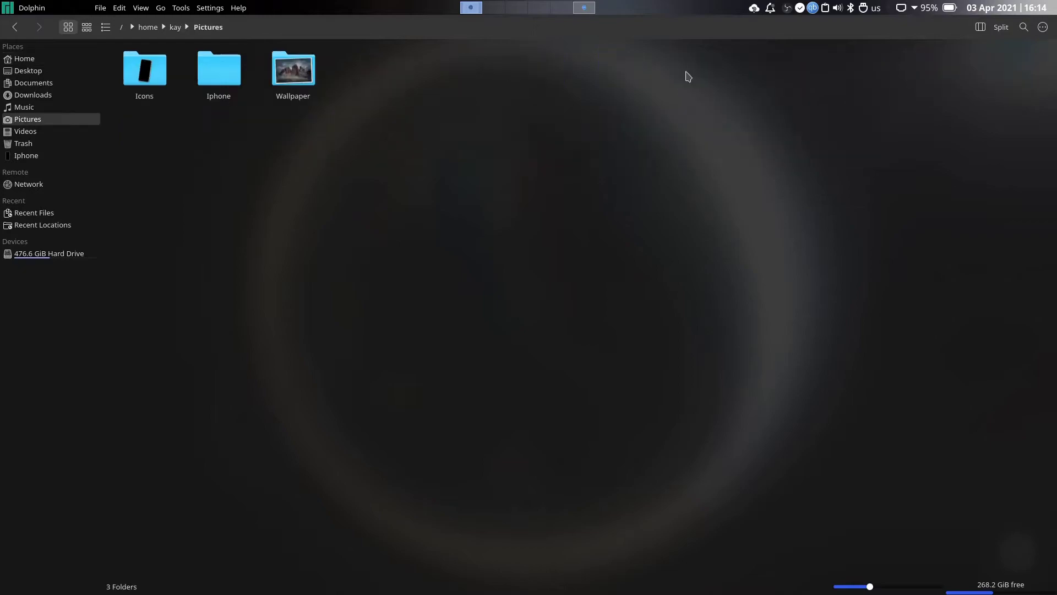
click(311, 77)
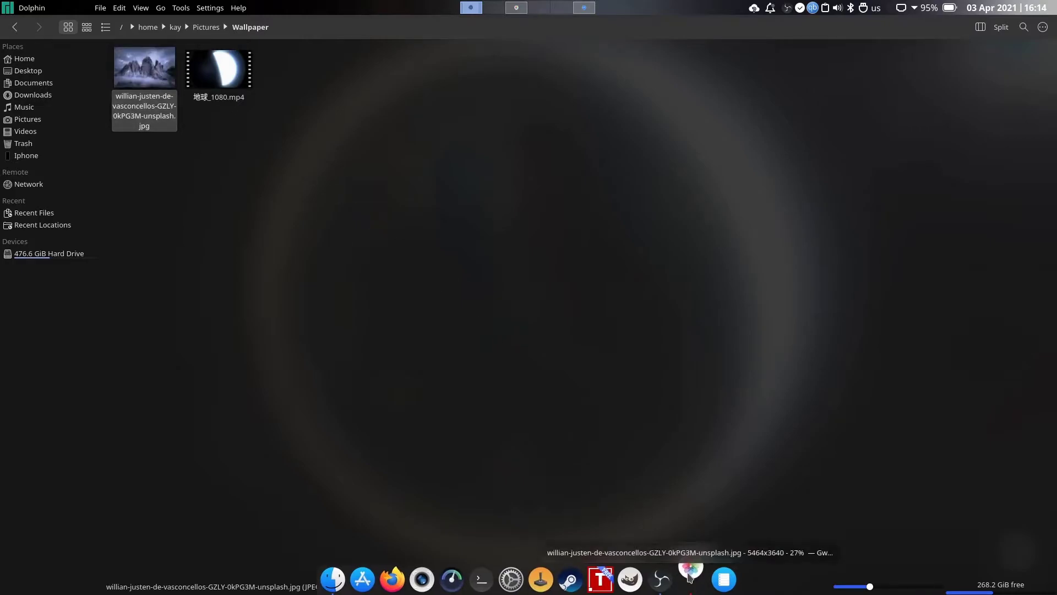
Switch to the next desktop, zoom the mountain photo in and out, and close Gwenview
click(522, 11)
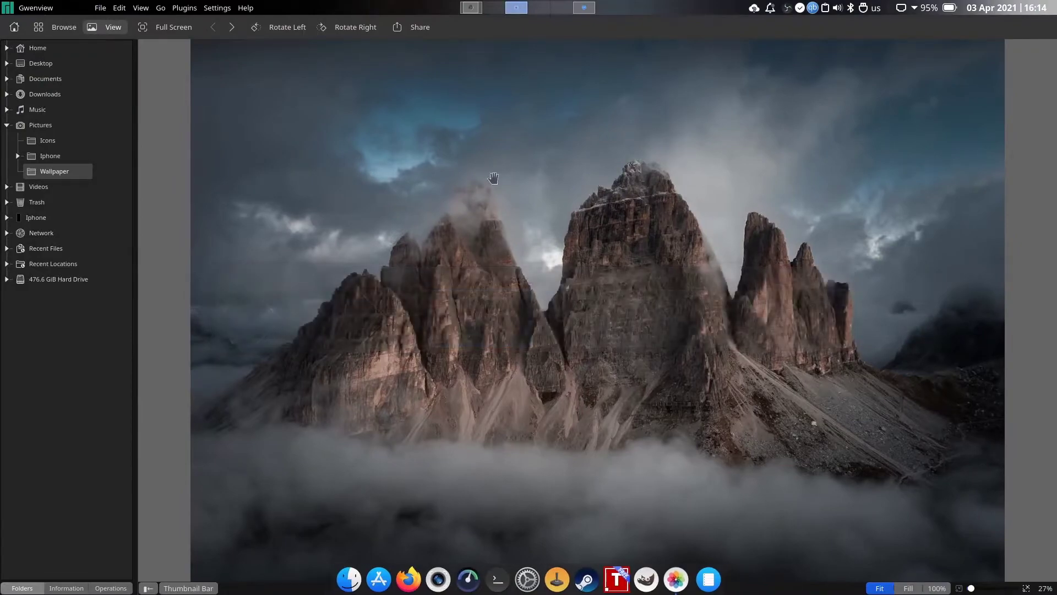
scroll(527, 231, up, 5)
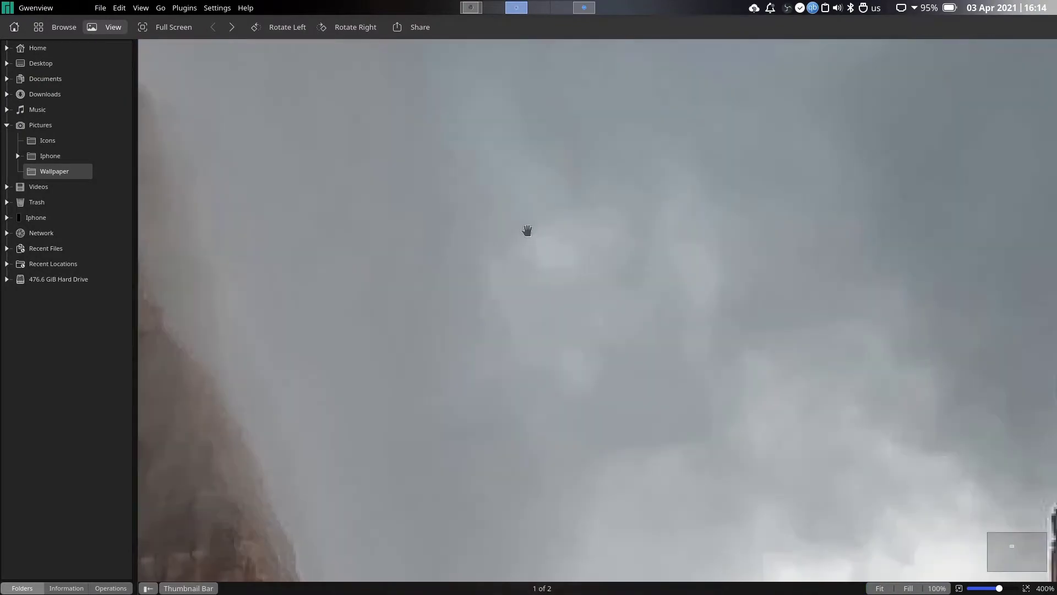
scroll(527, 231, down, 5)
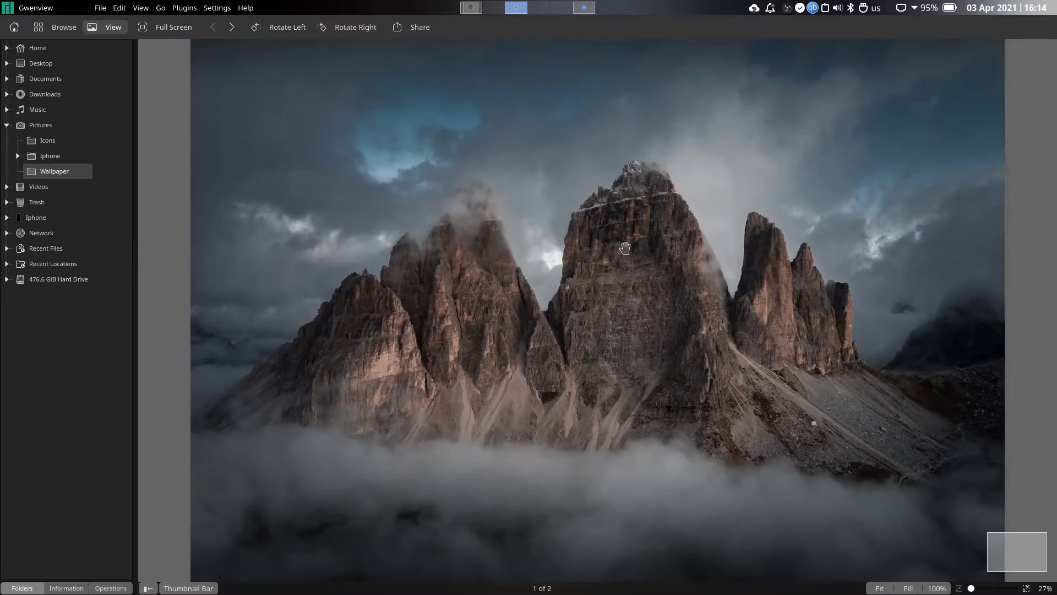
scroll(625, 248, up, 5)
scroll(626, 247, down, 4)
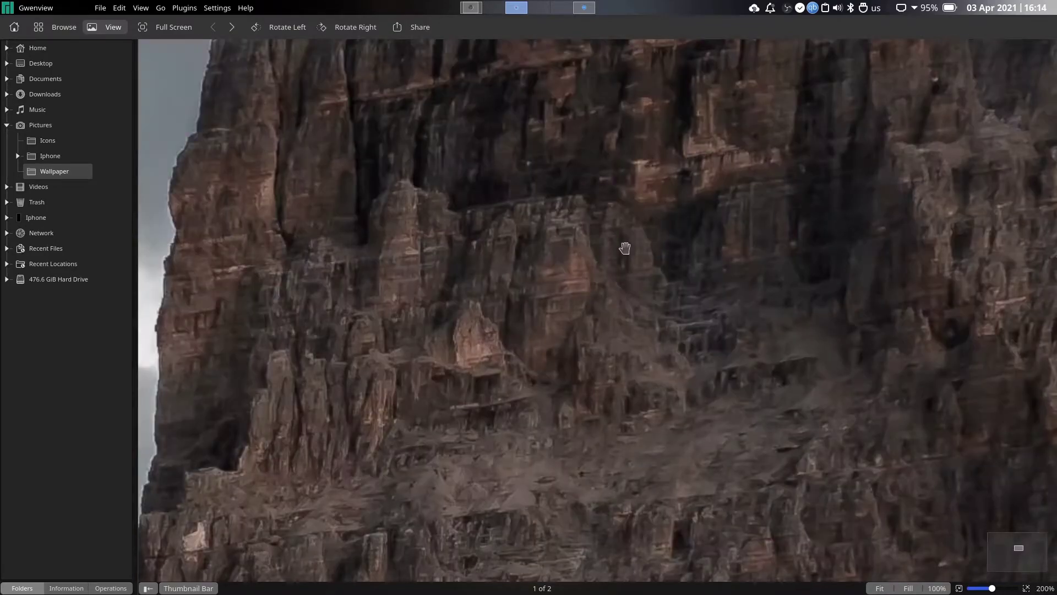
scroll(628, 251, down, 2)
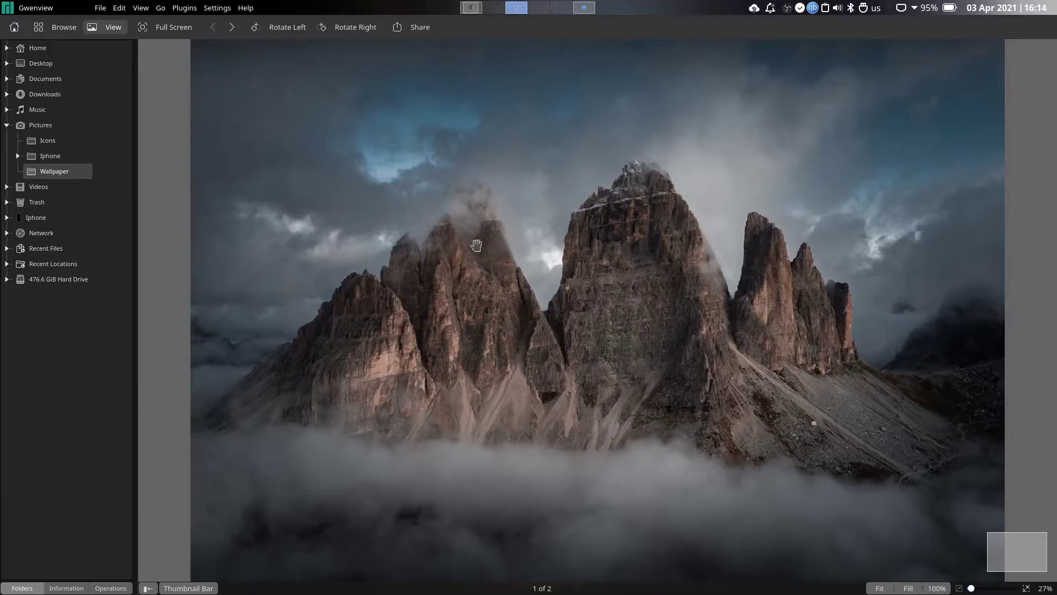
click(20, 8)
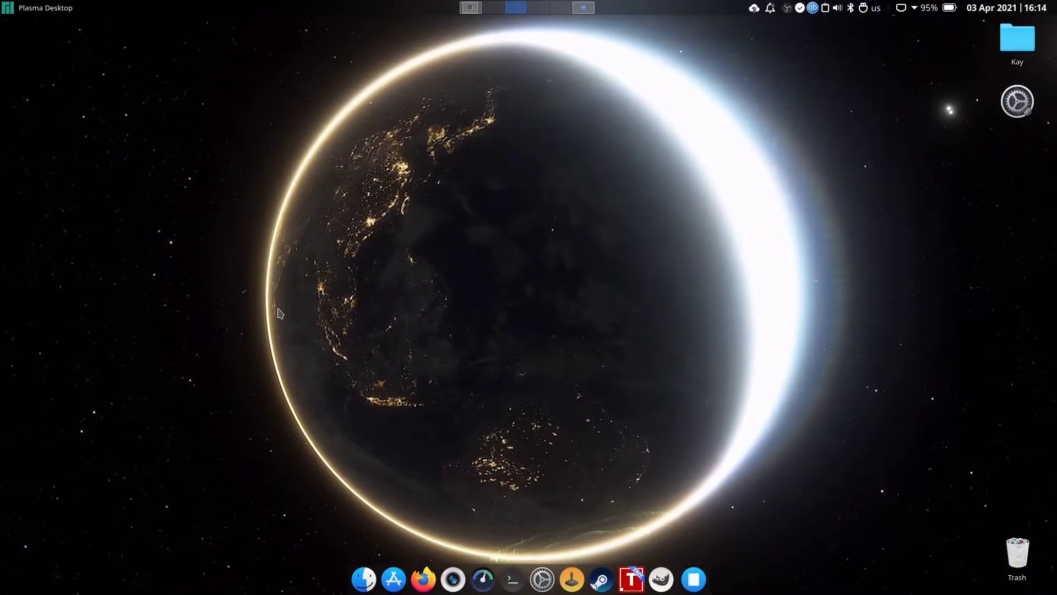
Reopen Firefox, scroll through the 'zhs on arch' Google results, and close it
click(427, 581)
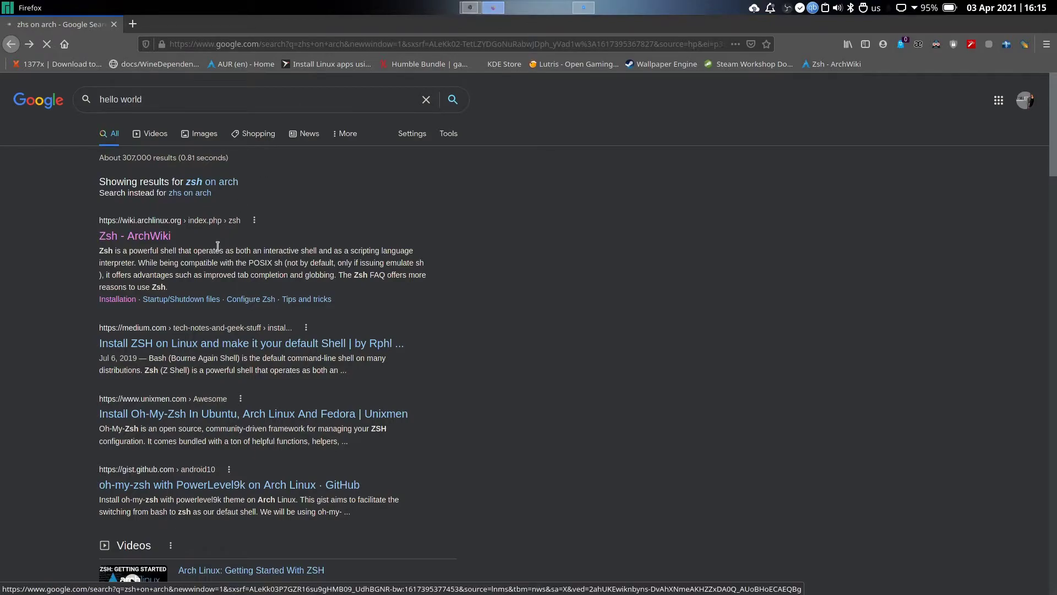
scroll(218, 248, down, 10)
scroll(219, 250, down, 20)
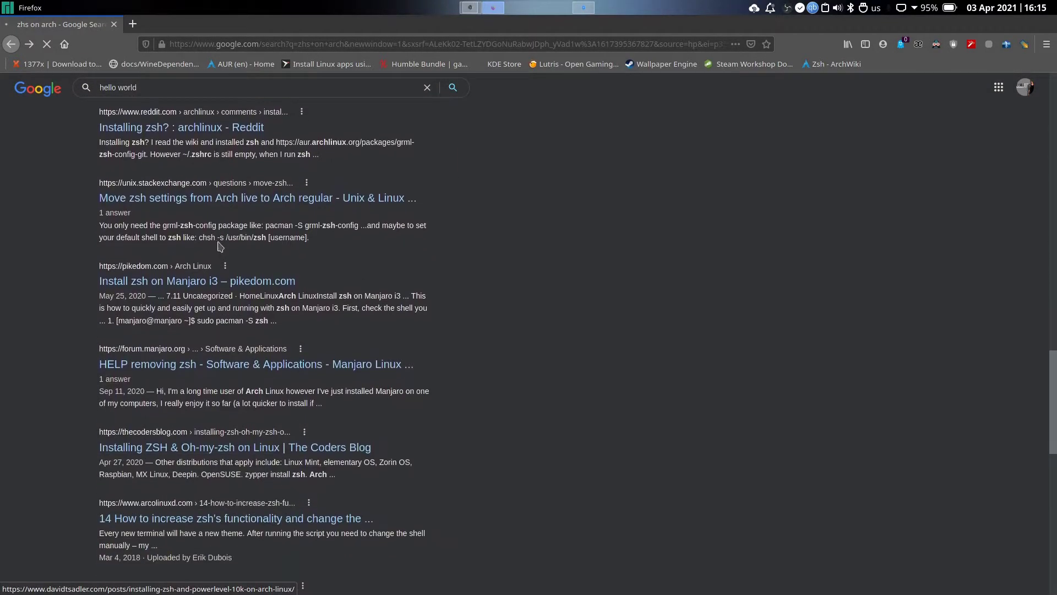
scroll(219, 245, up, 16)
scroll(219, 240, down, 15)
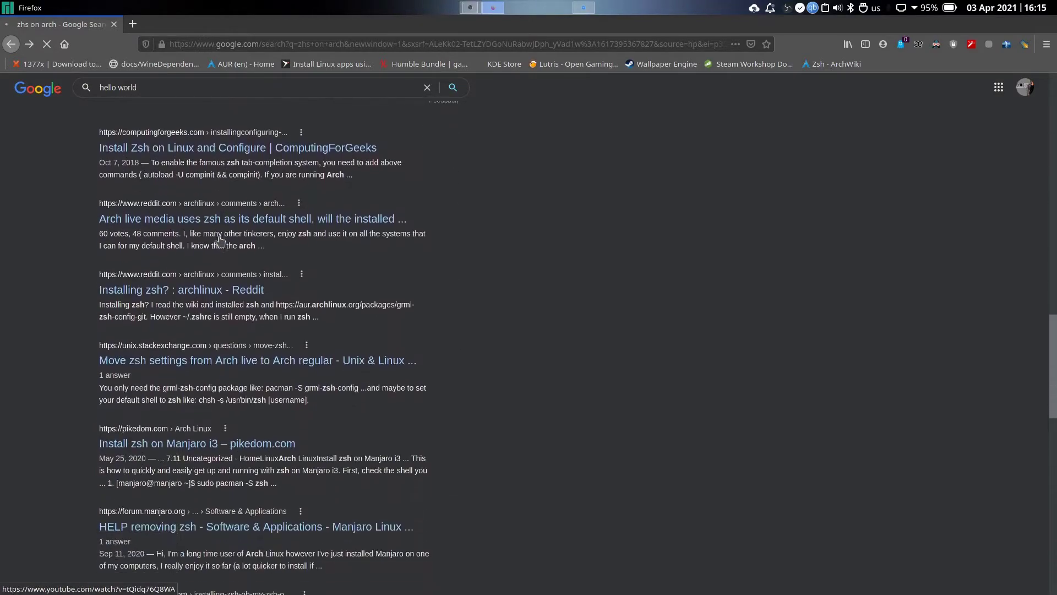
scroll(133, 155, up, 6)
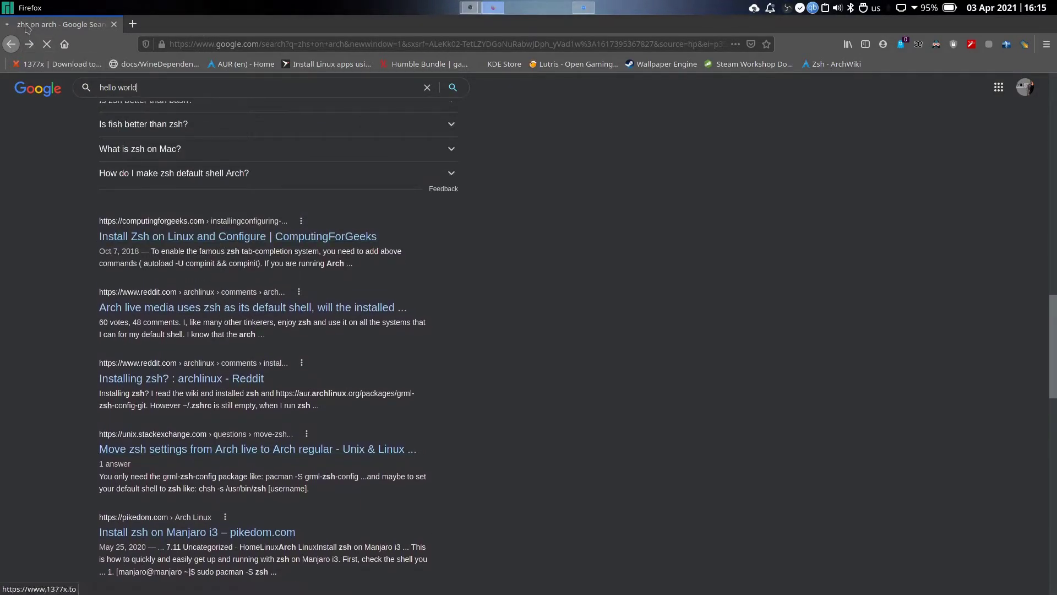
click(21, 8)
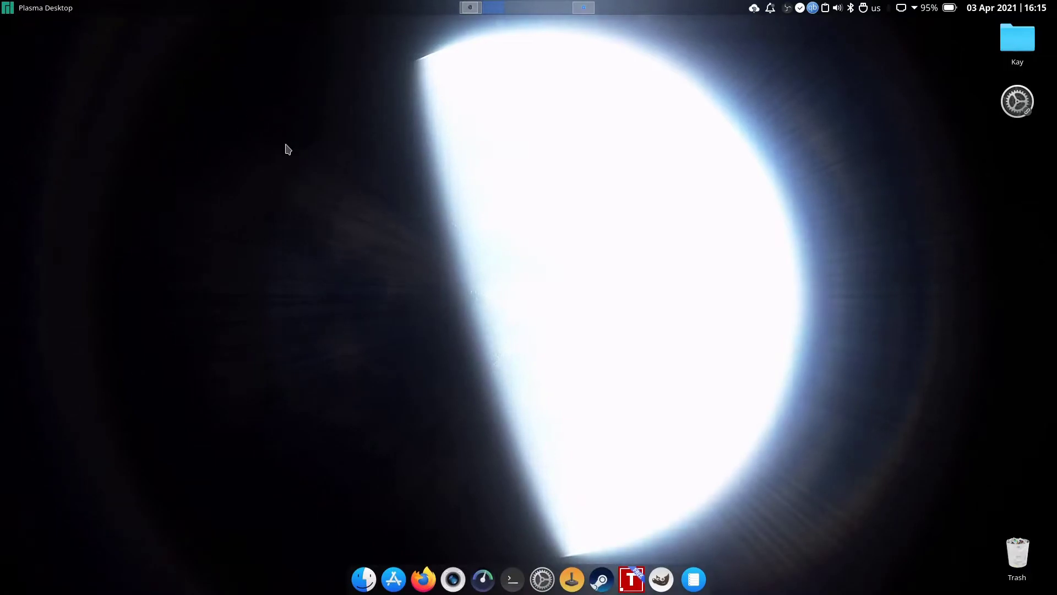
Launch Dolphin and browse the right pane into SoftMaker > hunspell > en_US
click(363, 579)
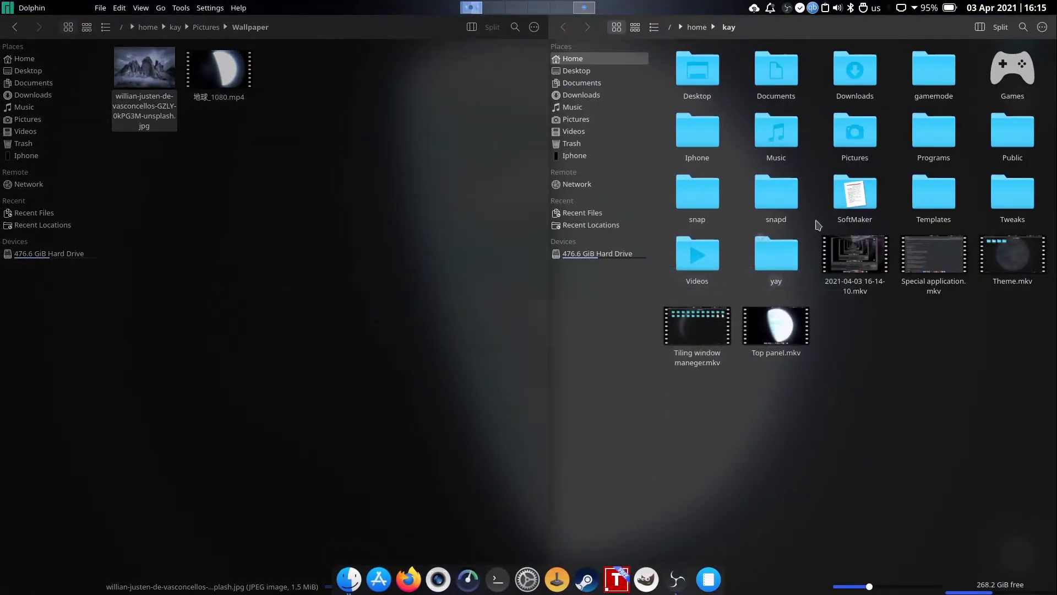
click(851, 195)
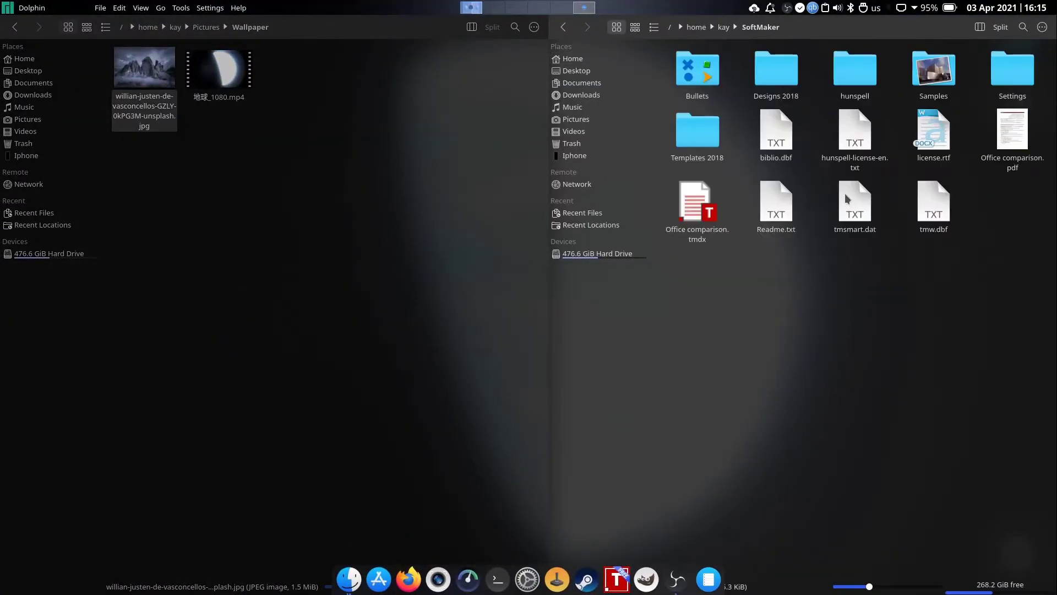
click(855, 88)
click(854, 74)
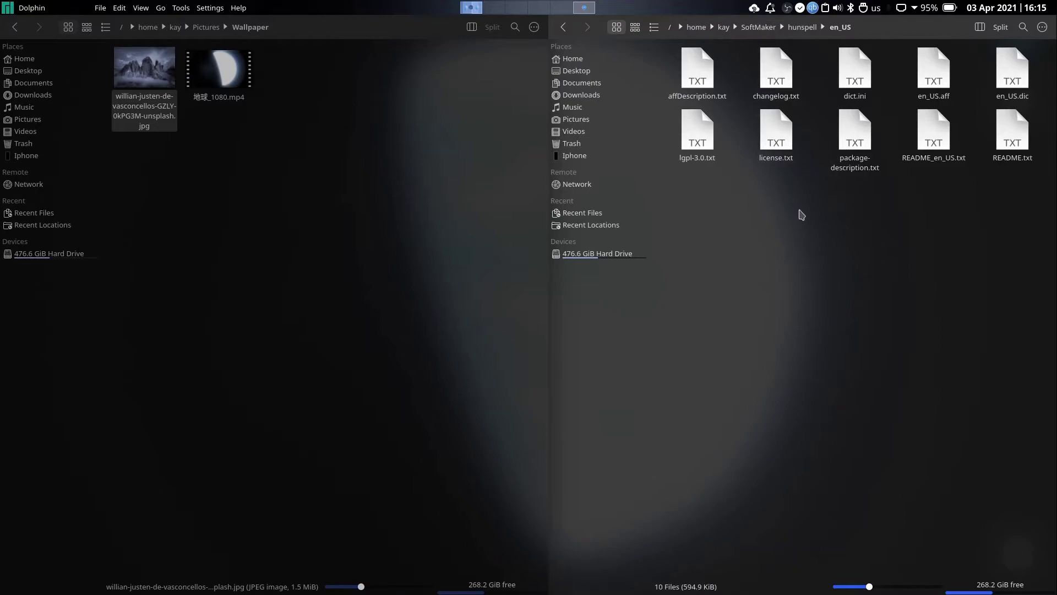
Step back to SoftMaker and forward again to en_US with Alt+Left and Alt+Right
key(alt+Left)
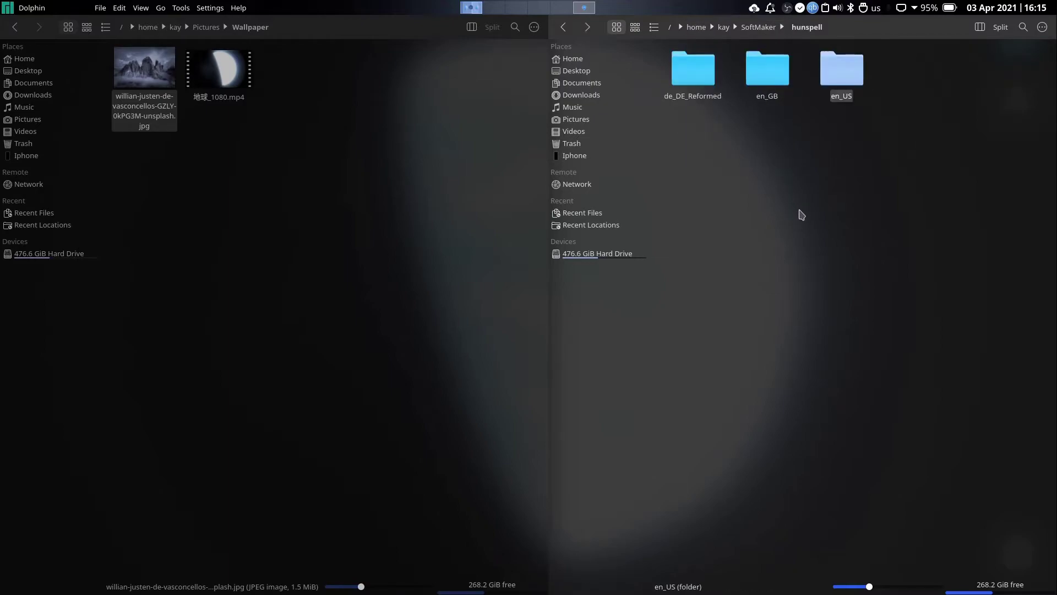
key(alt+Left)
key(alt+Left)
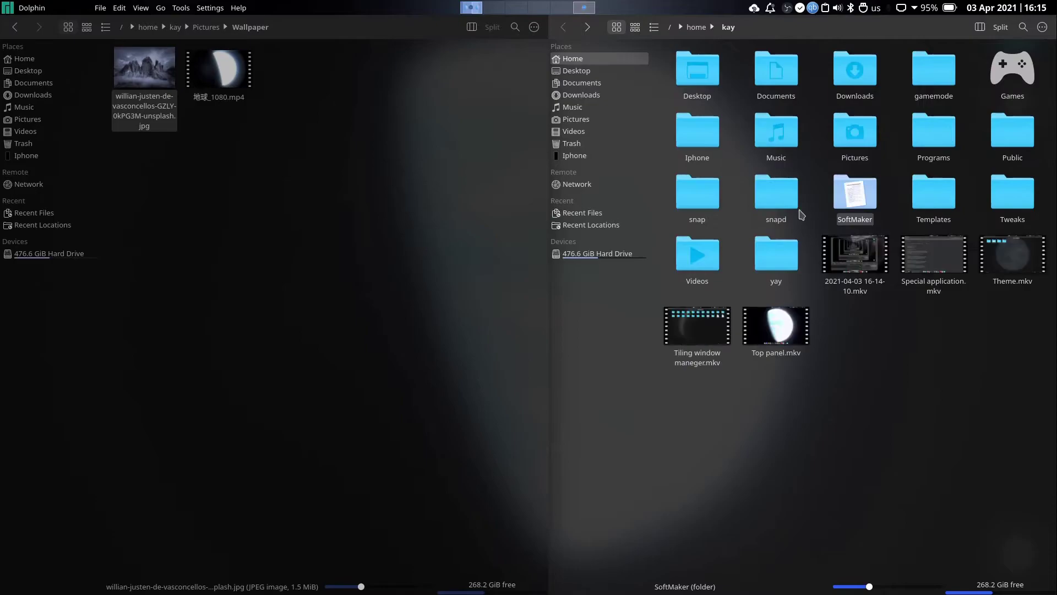
key(alt+Right)
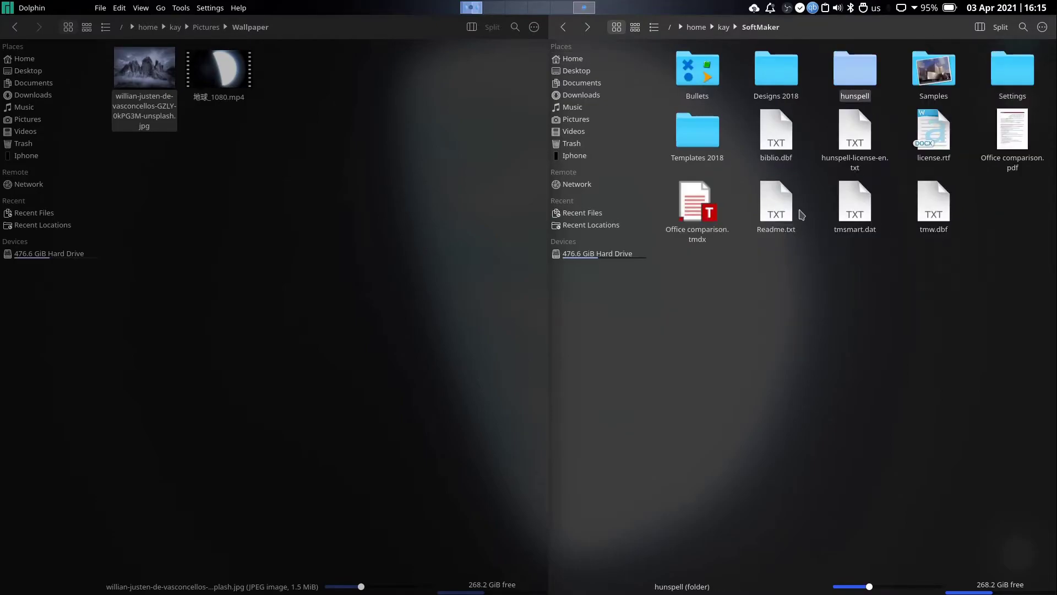
key(alt+Right)
key(alt+Right)
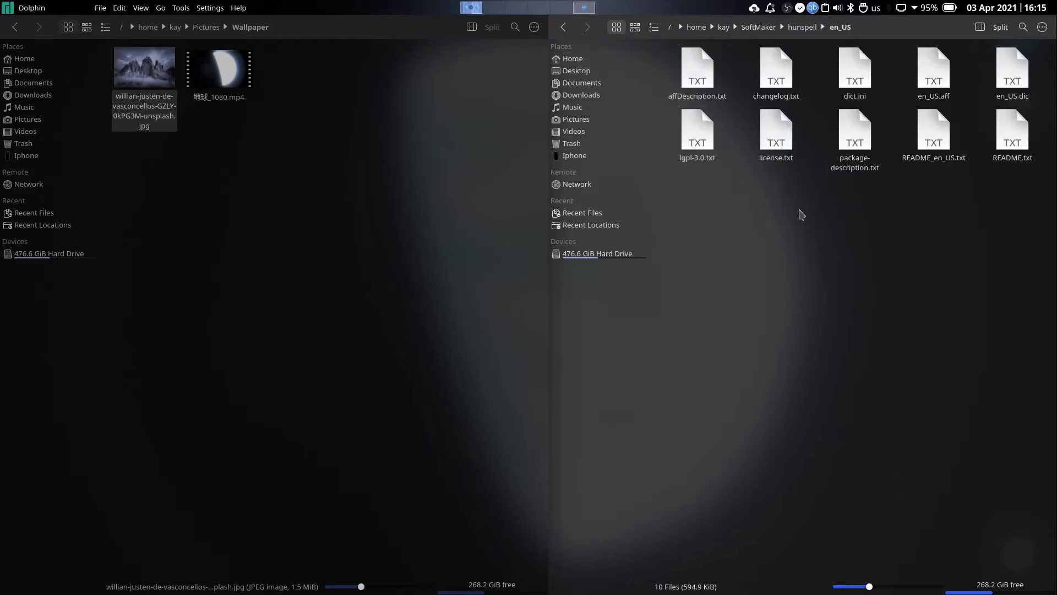
key(alt+Left)
key(alt+Right)
Open en_US in a second tab, close that tab, and close the right split view
key(ctrl+t)
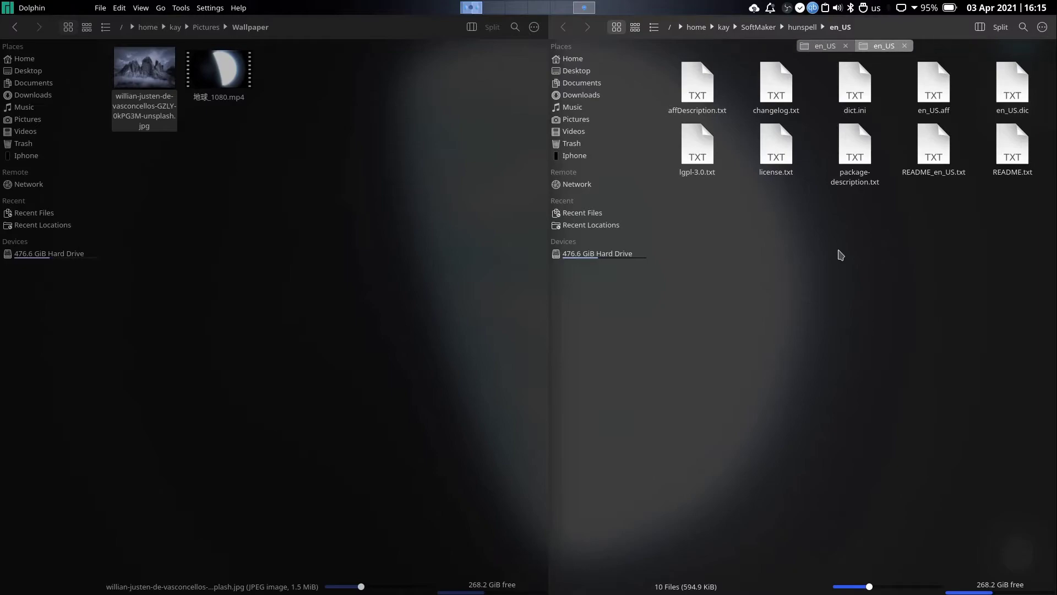
key(ctrl+w)
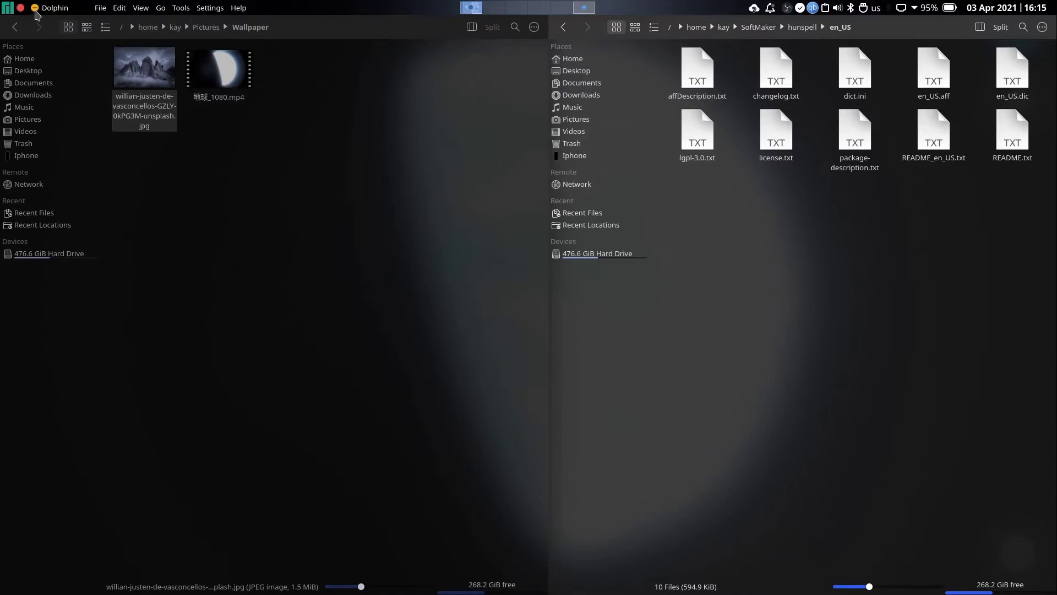
key(F3)
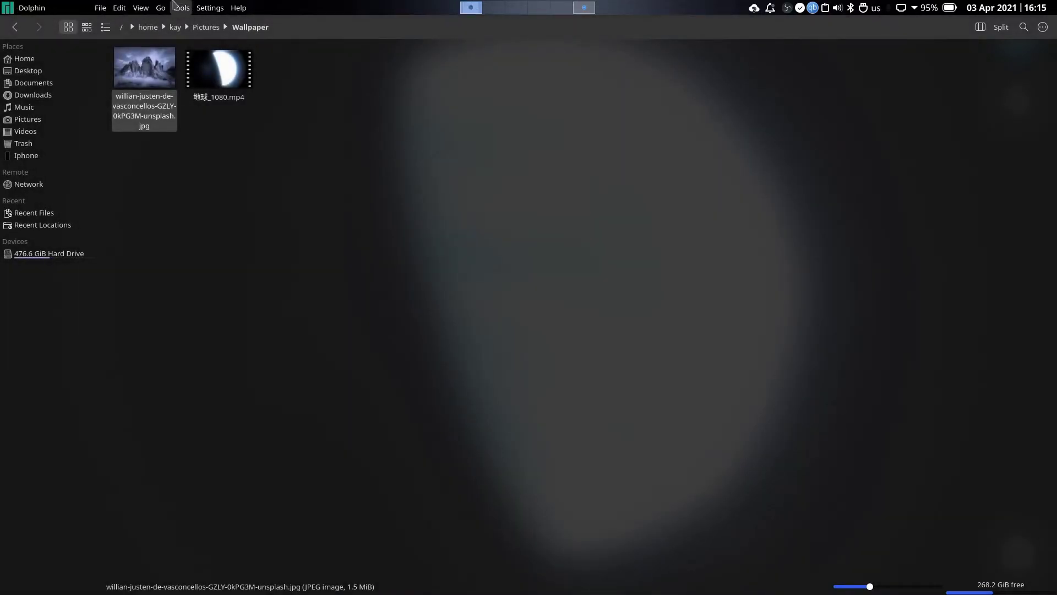
Close Dolphin, launch Firefox, and bring its window up on virtual desktop 2
click(20, 9)
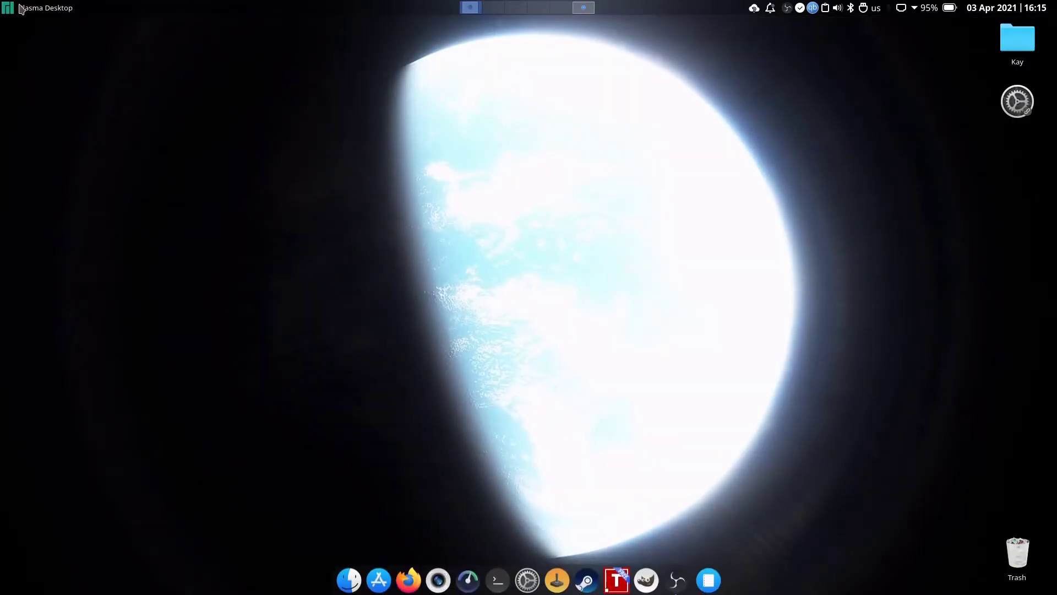
click(409, 581)
key(ctrl+F2)
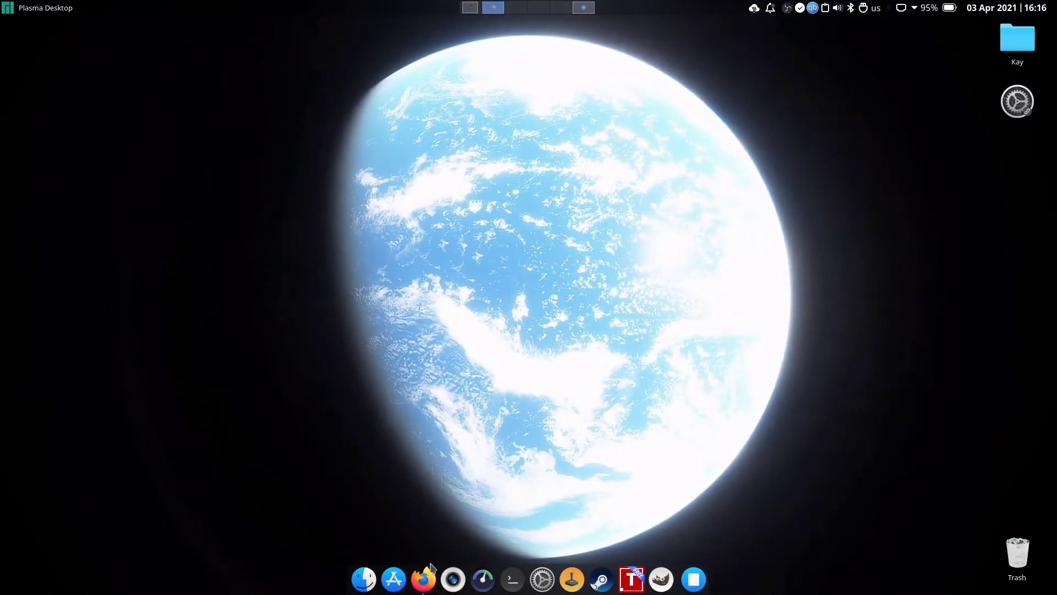
click(430, 578)
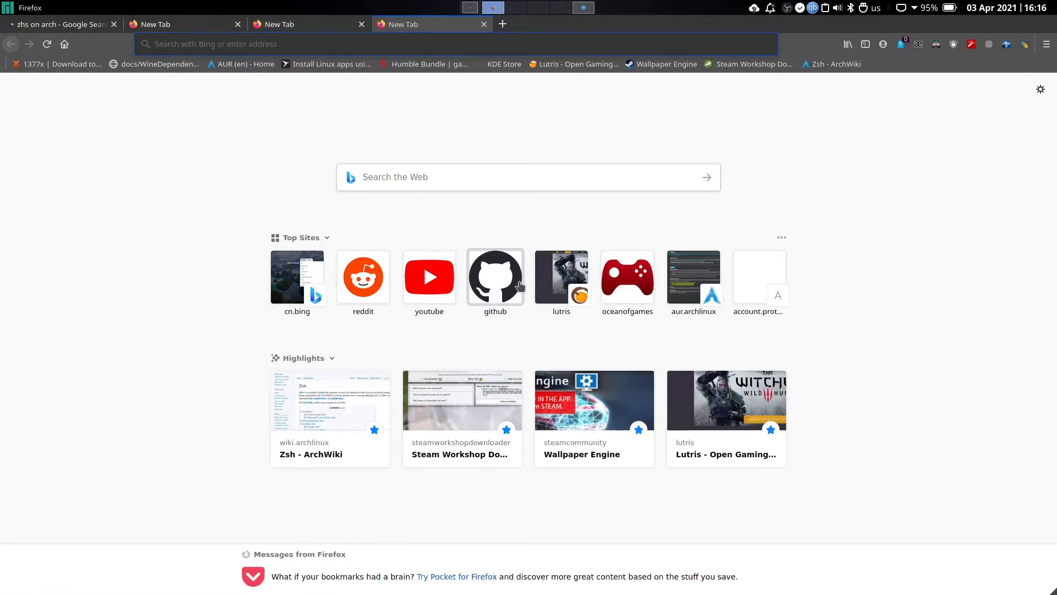
Close the two extra New Tab tabs, navigate history back and forward, then close Firefox
key(ctrl+w)
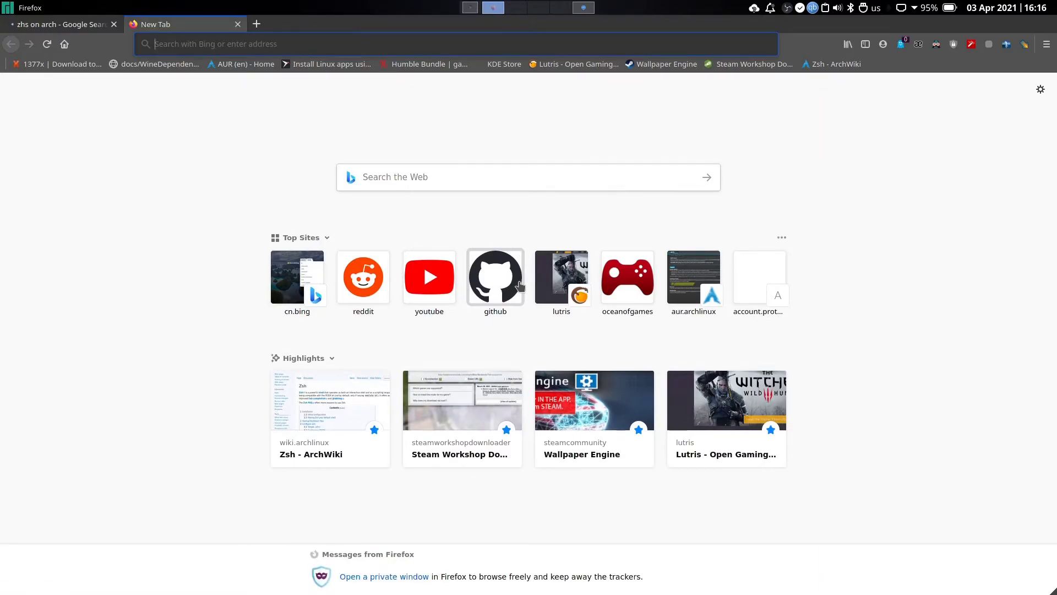
key(ctrl+w)
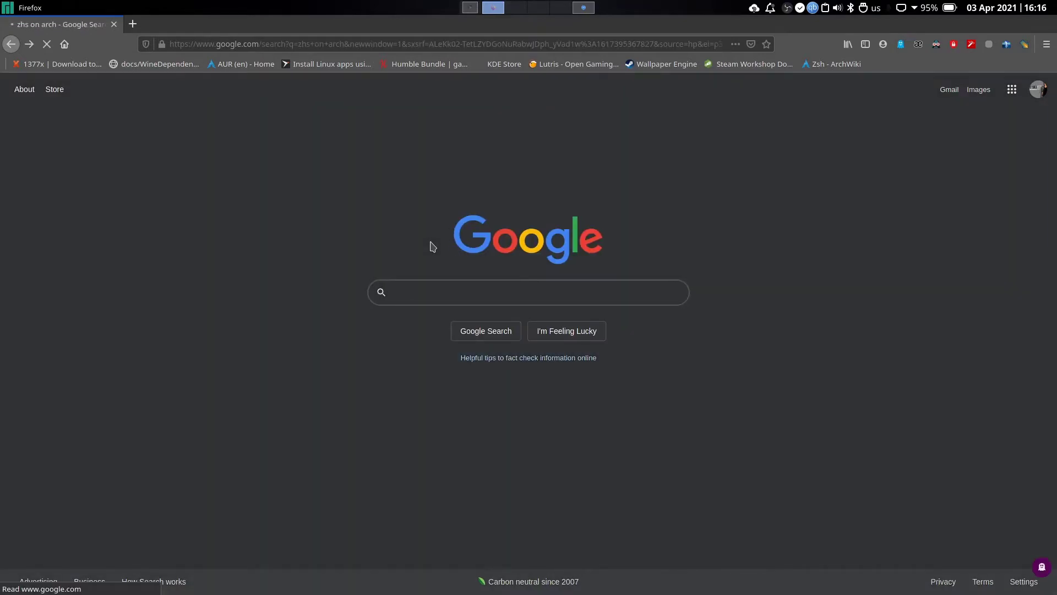
key(alt+Right)
key(alt+Left)
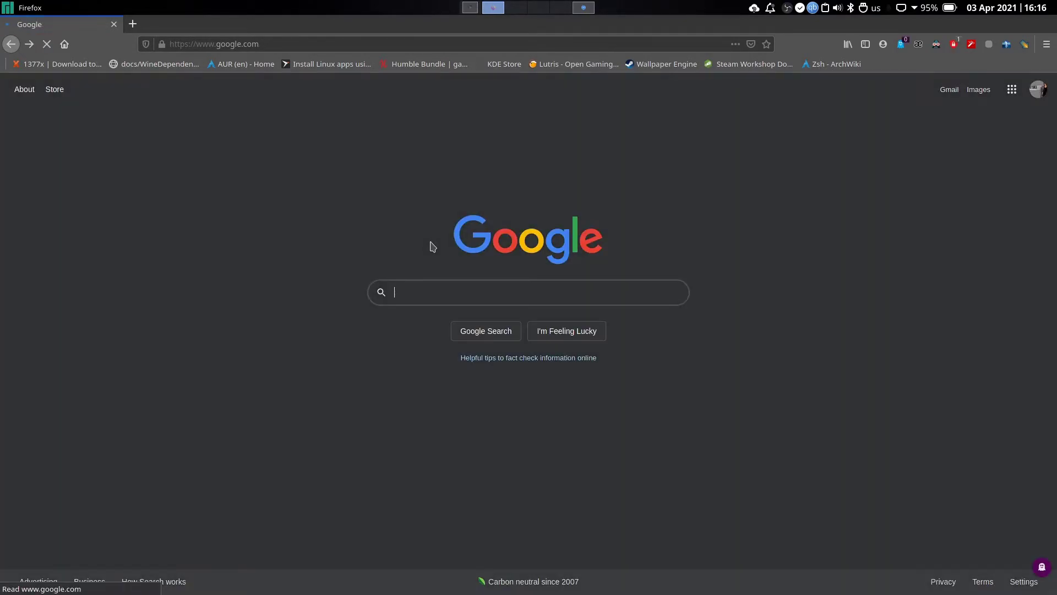
key(alt+Left)
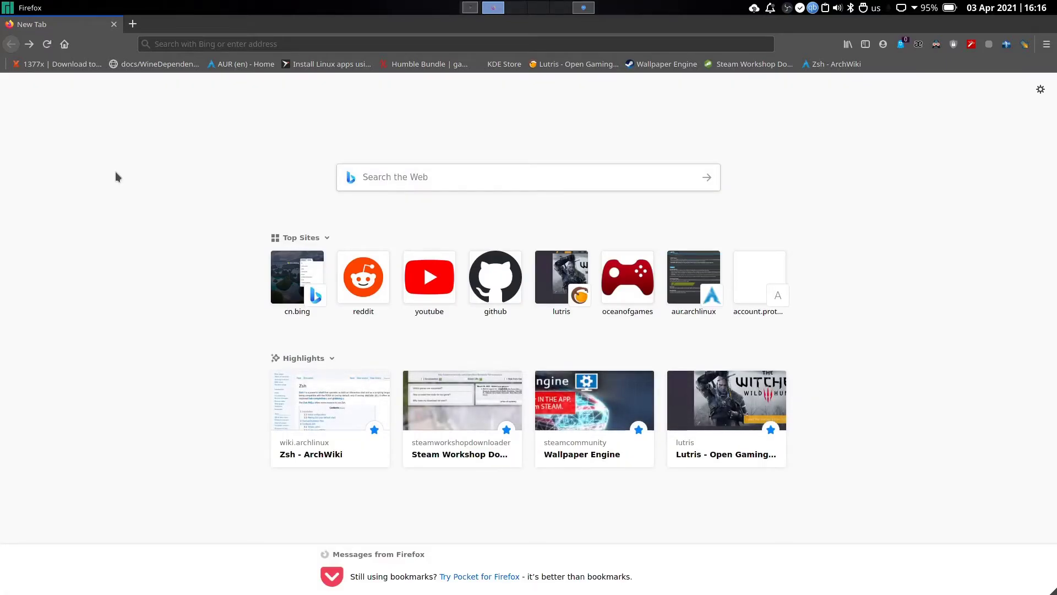
key(alt+F4)
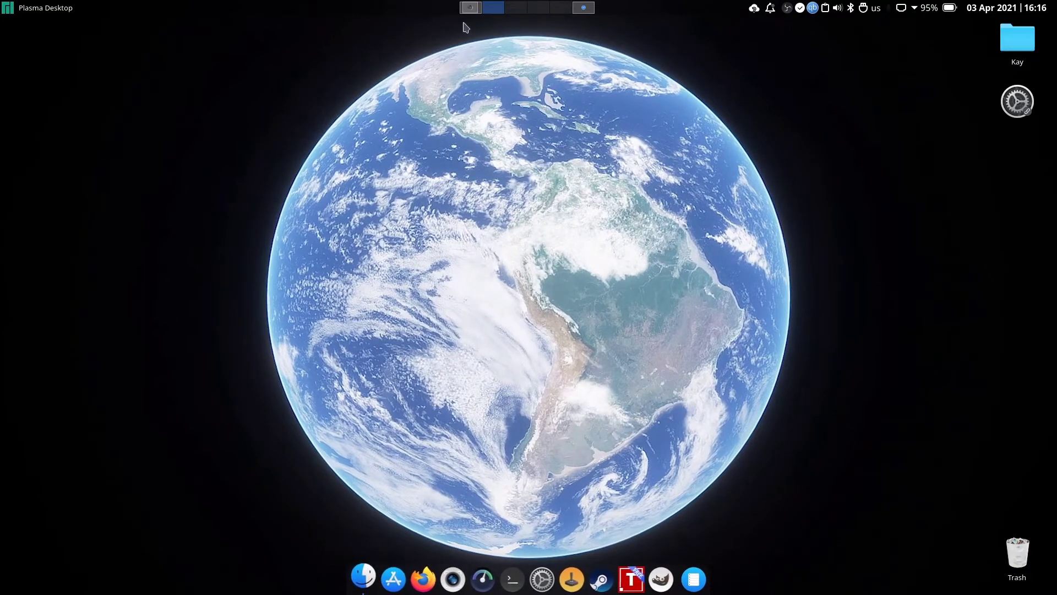
Open and hide Dolphin, then step through desktops 2–5 to the '700' sticky note
click(364, 578)
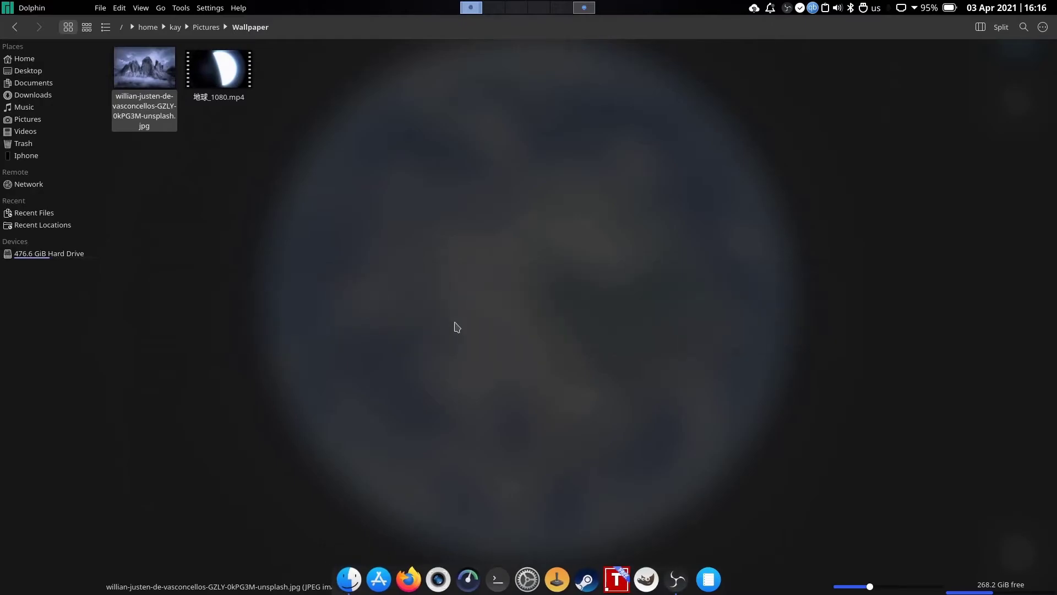
key(ctrl+q)
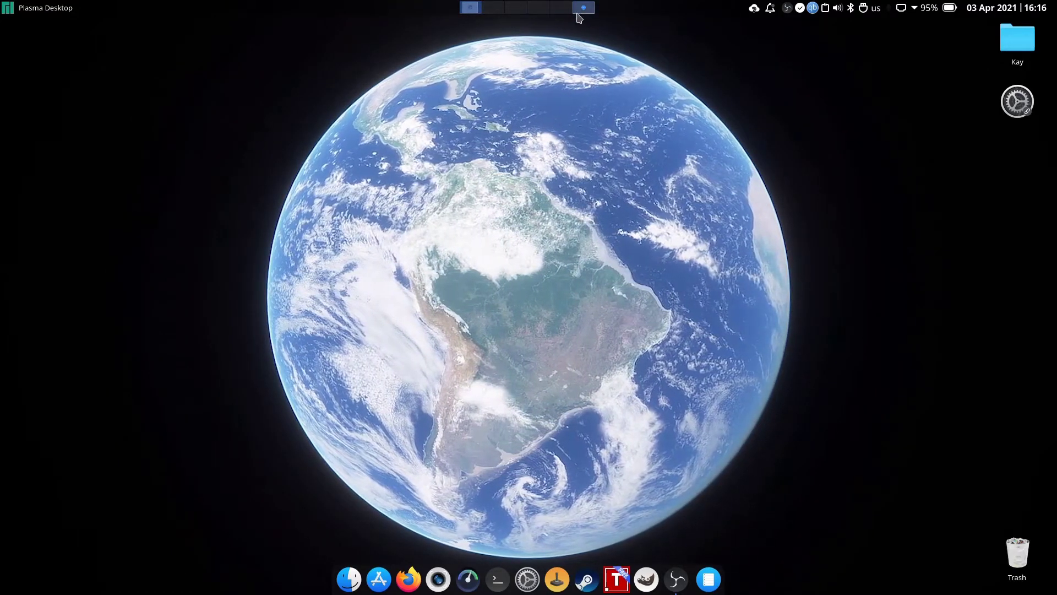
key(ctrl+F2)
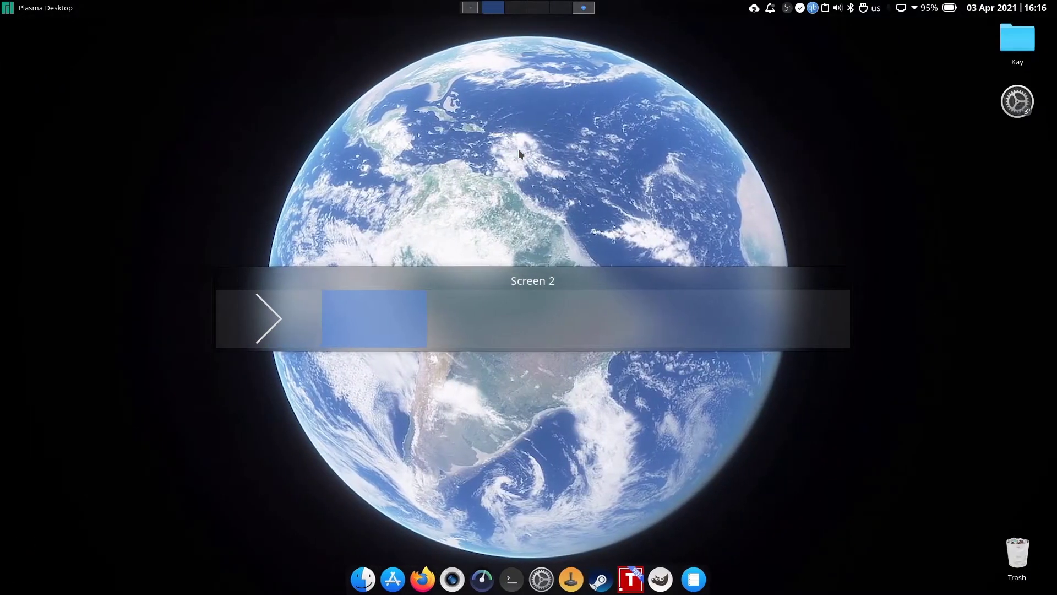
key(ctrl+F3)
key(ctrl+F4)
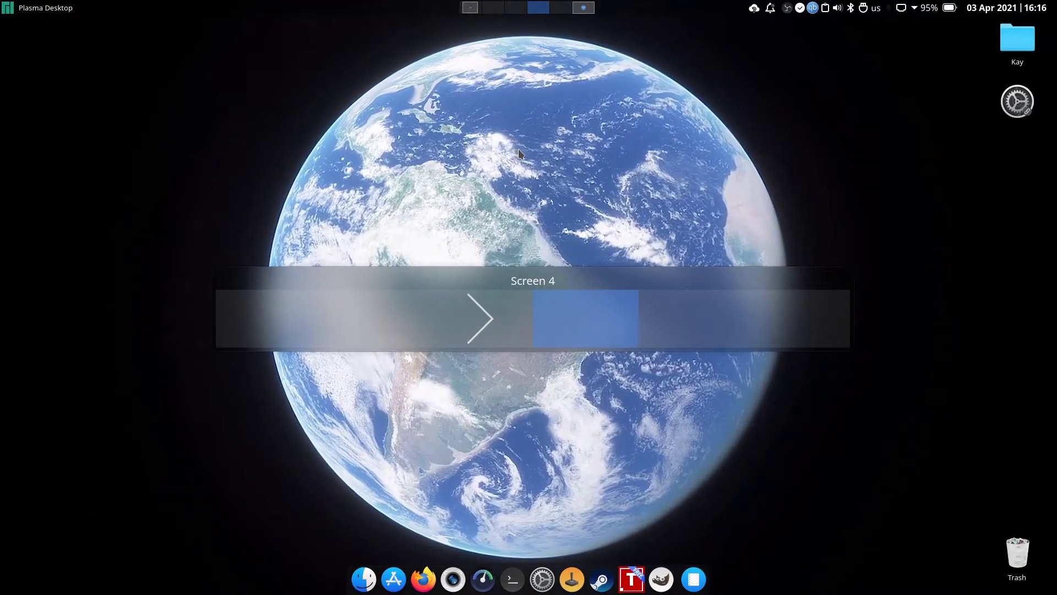
key(ctrl+F5)
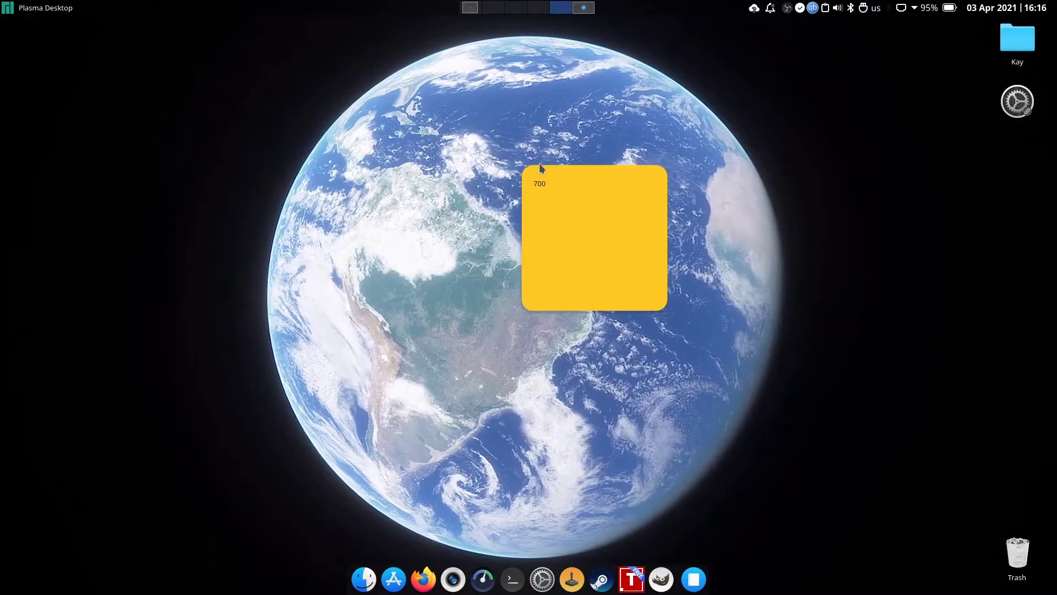
Delete the '700' sticky note widget from the desktop in Edit Mode
right_click(520, 162)
right_click(481, 184)
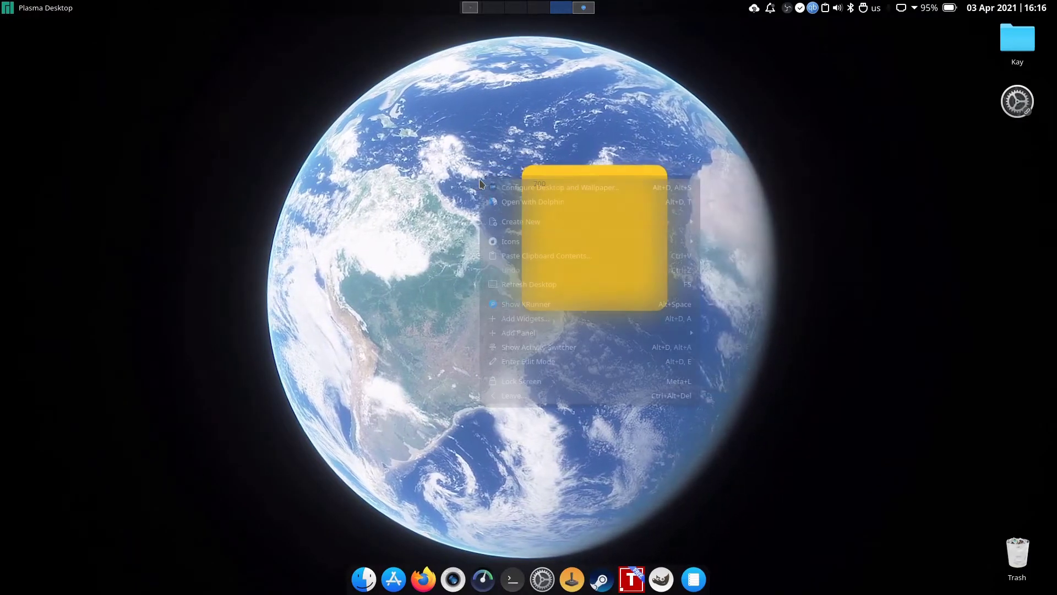
click(523, 361)
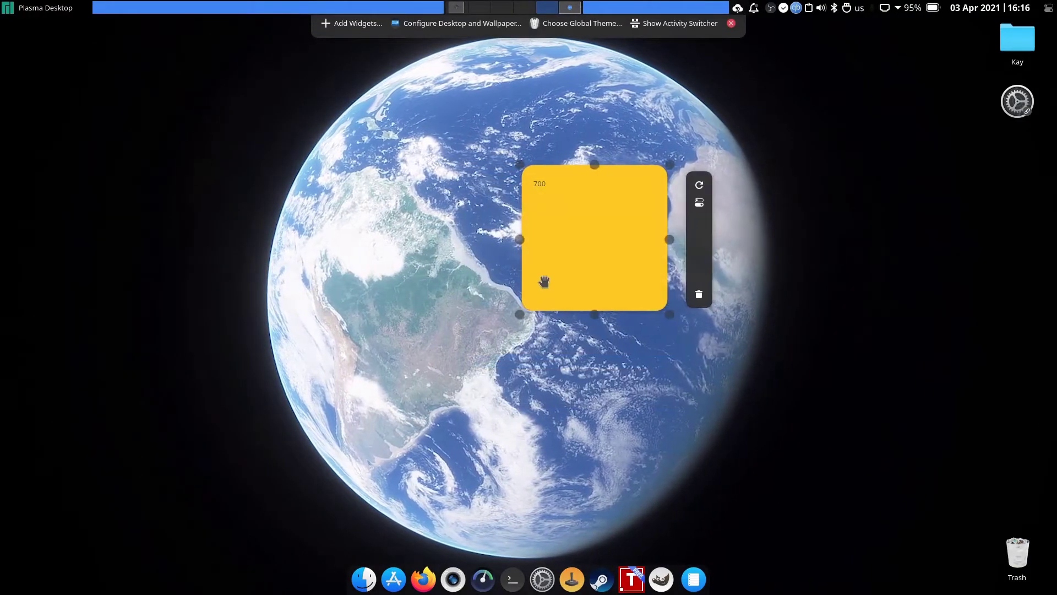
click(699, 294)
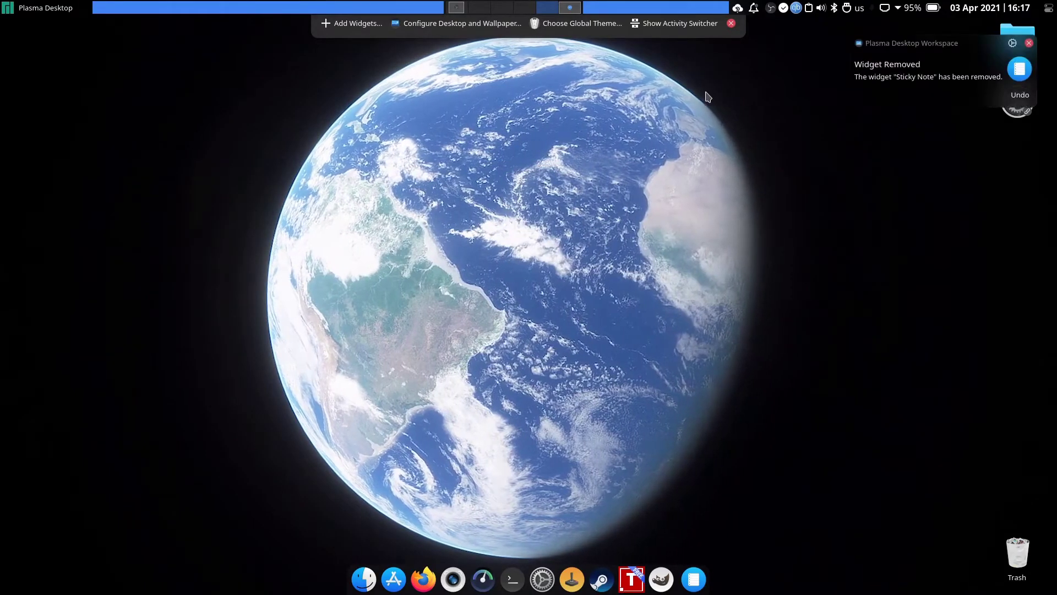
click(732, 22)
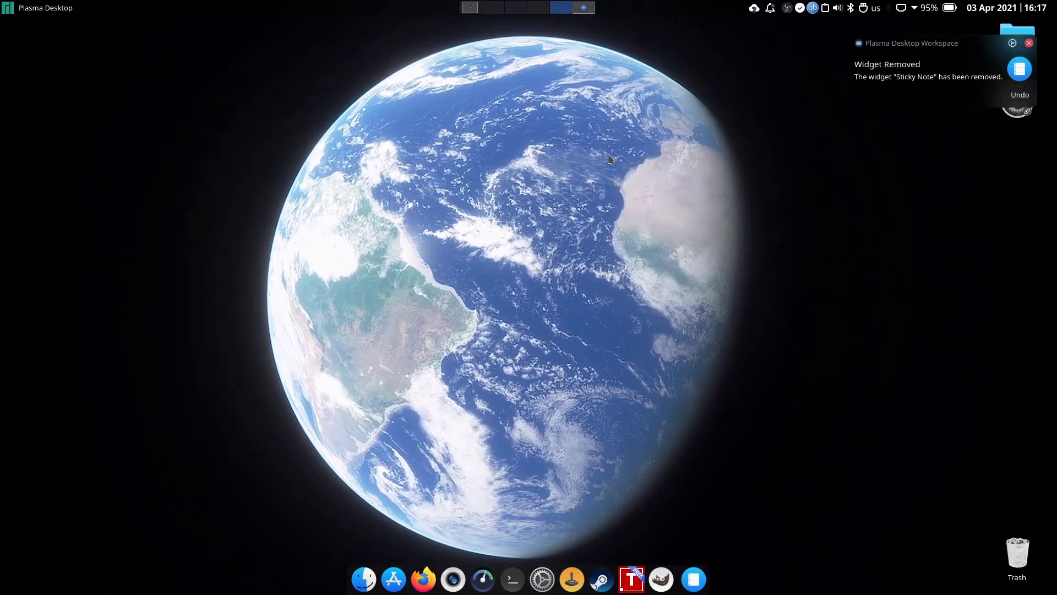
Scroll through virtual desktops, then pick desktop 5 from the Desktop Grid (Ctrl+F8)
scroll(609, 159, up, 2)
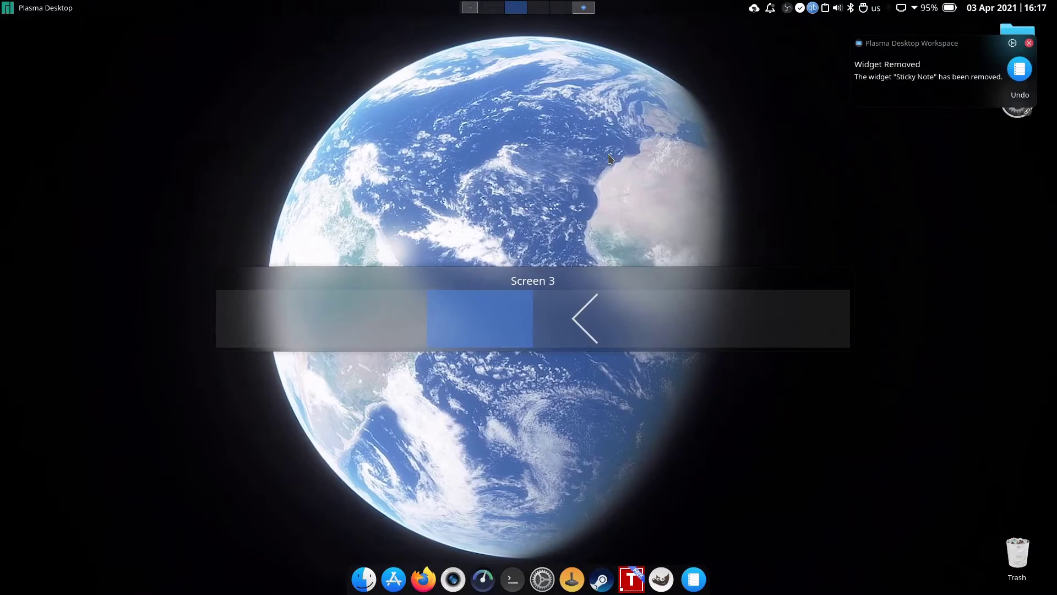
scroll(609, 159, up, 1)
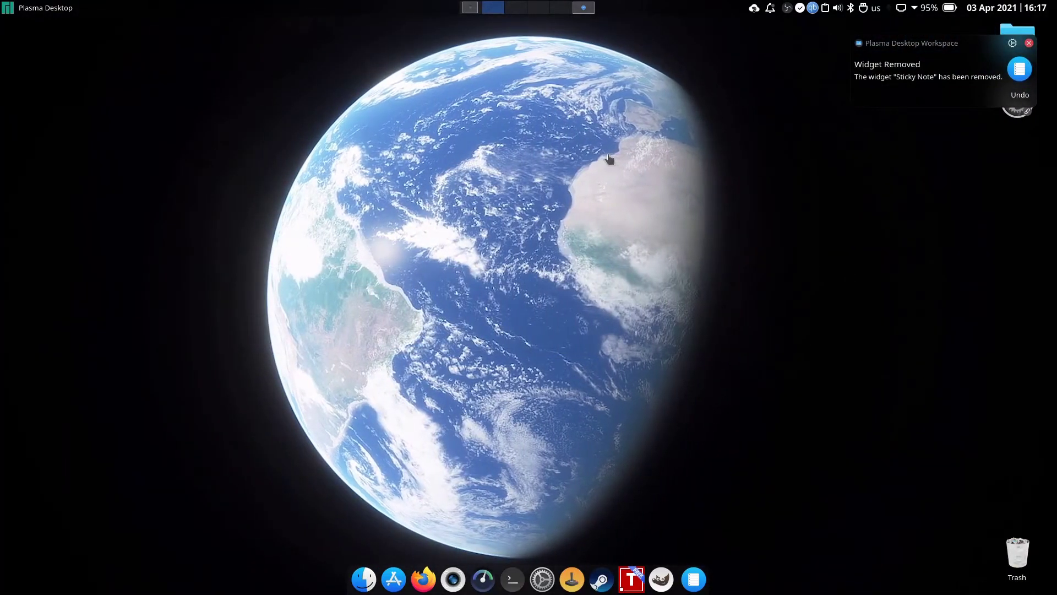
key(ctrl+F8)
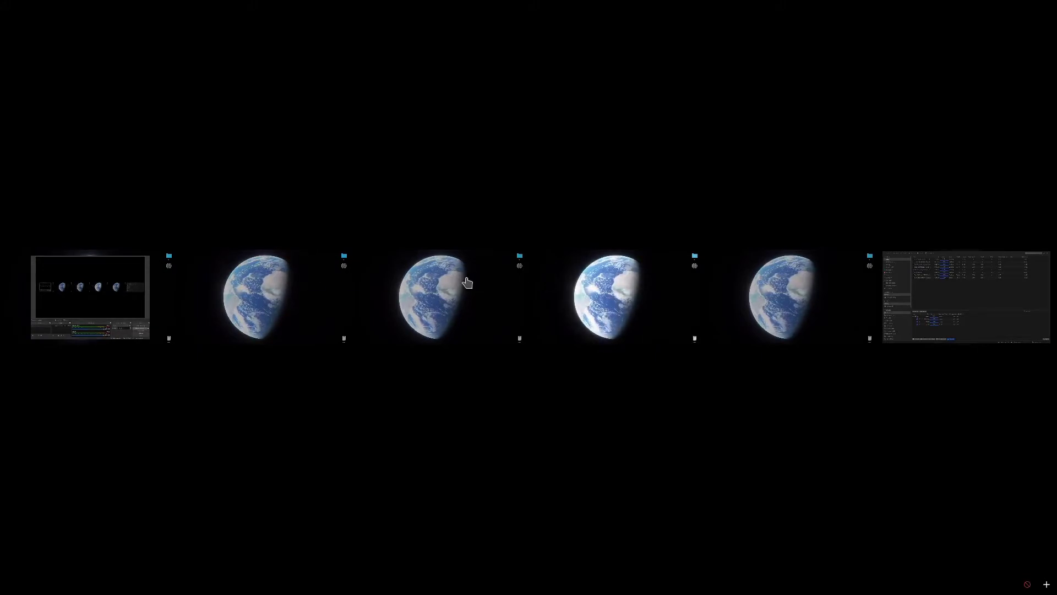
click(815, 299)
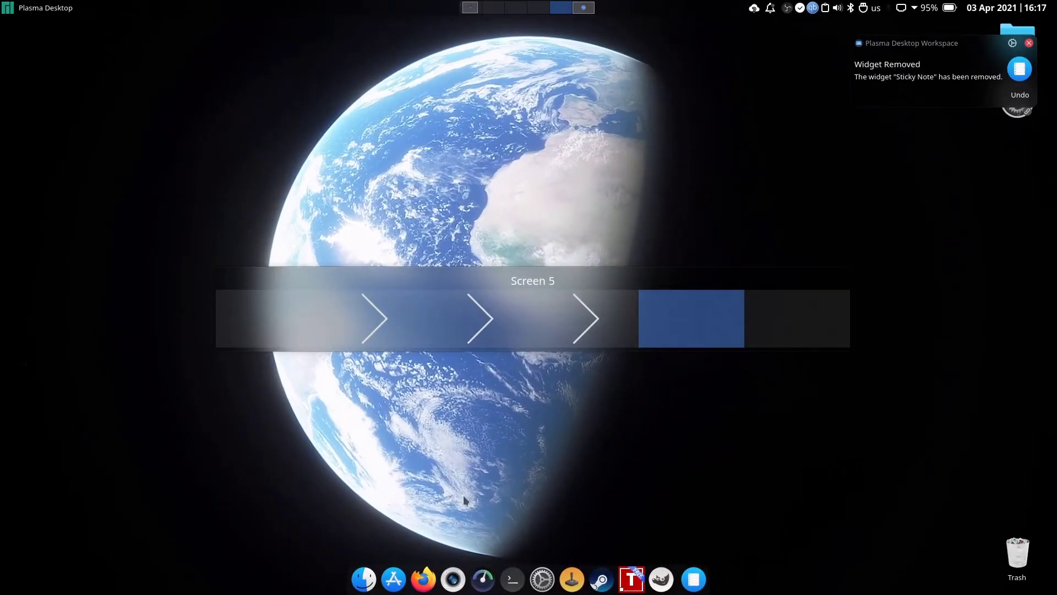
Bring up Firefox, launch Lutris, then minimize Firefox to show the bare wallpaper
click(429, 576)
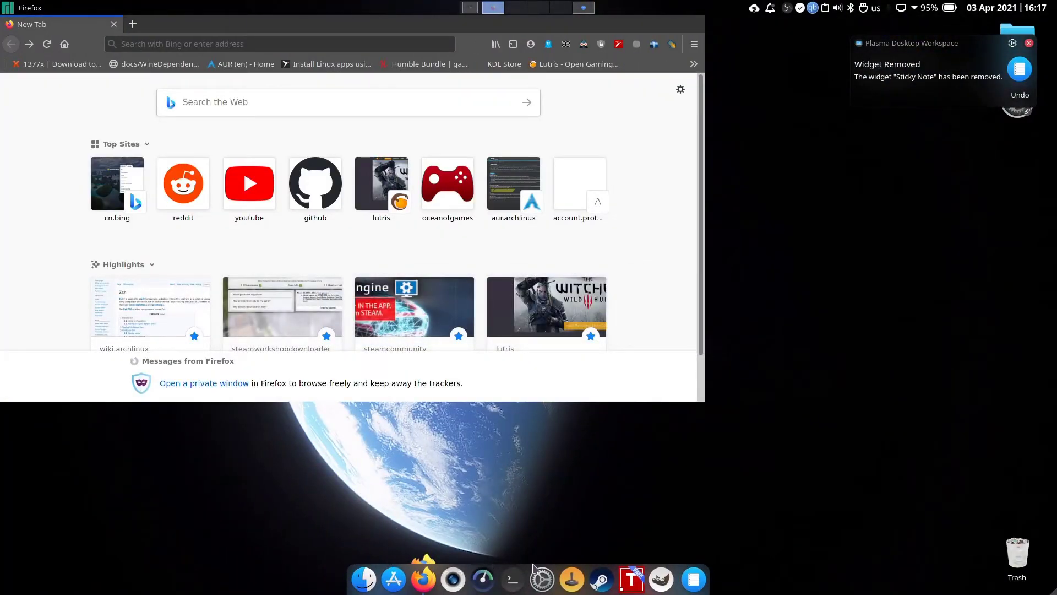
click(563, 576)
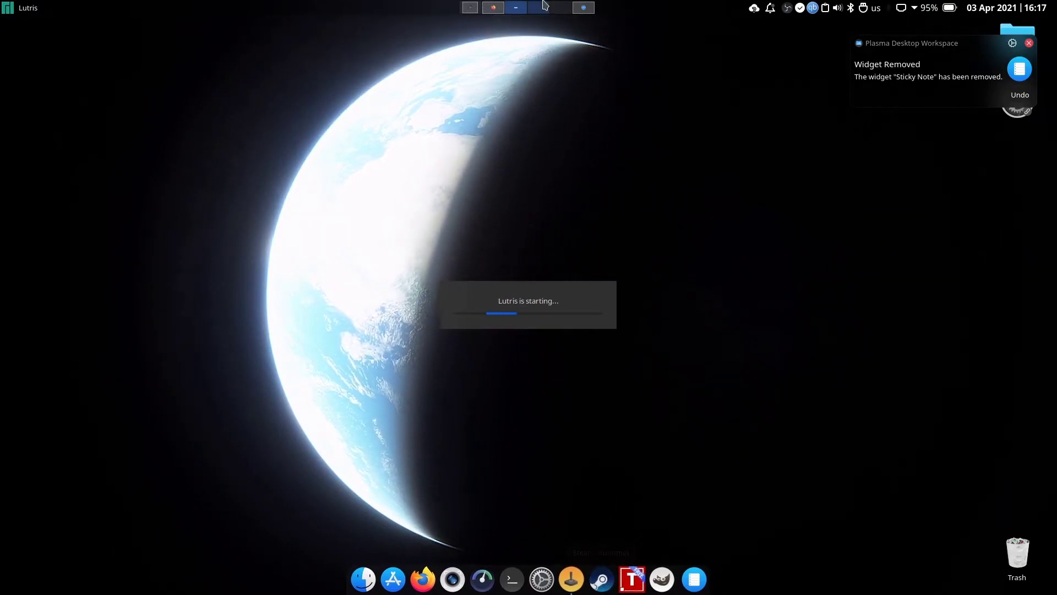
click(501, 10)
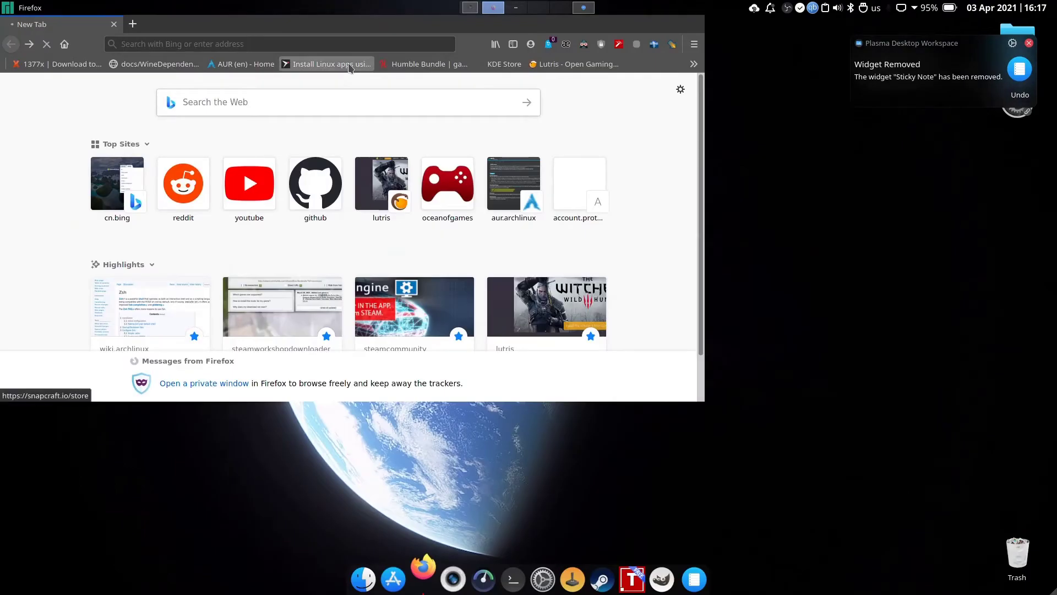
key(super+d)
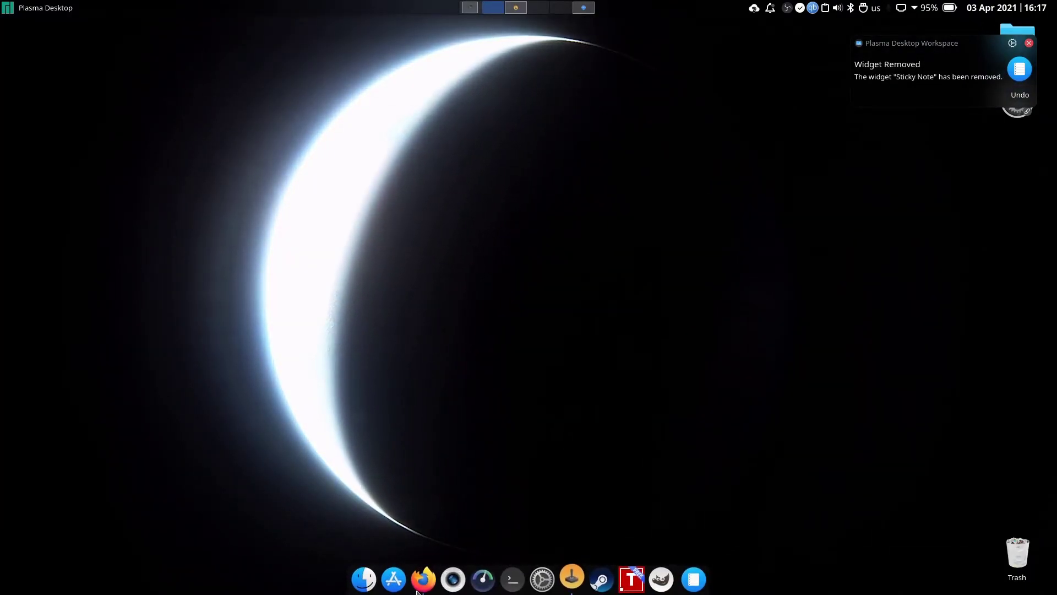
Tile Lutris beside Firefox, widen Lutris, close Firefox with Ctrl+W, then close Lutris
click(573, 580)
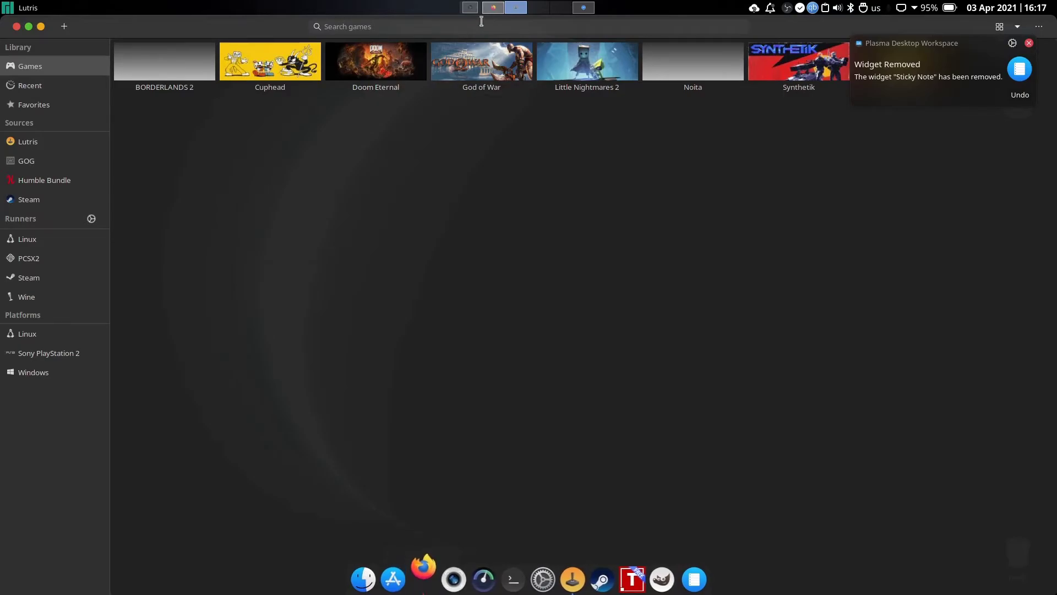
click(492, 8)
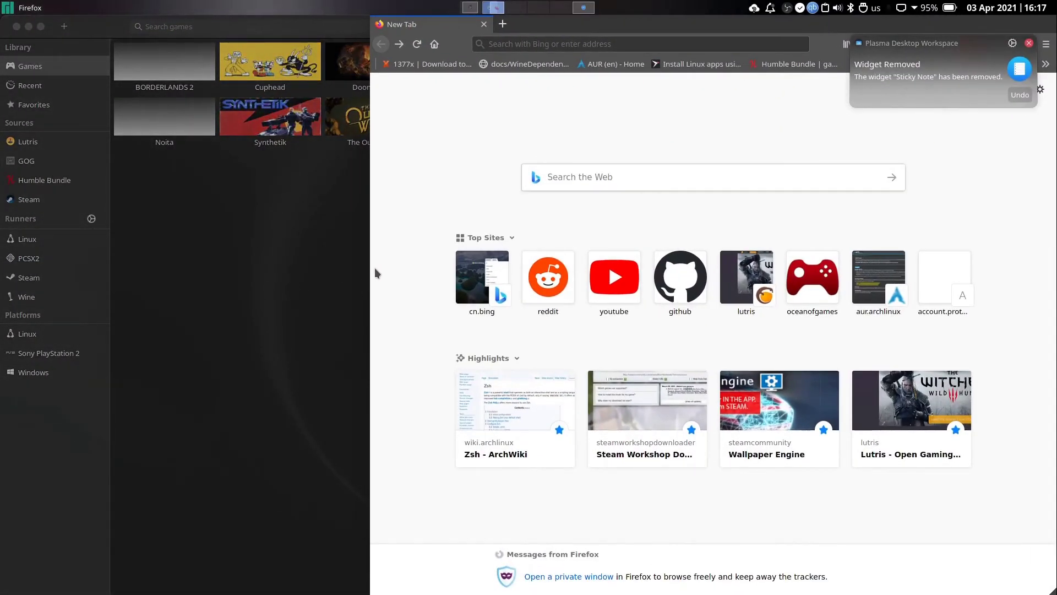
drag(365, 265, 591, 272)
key(ctrl+w)
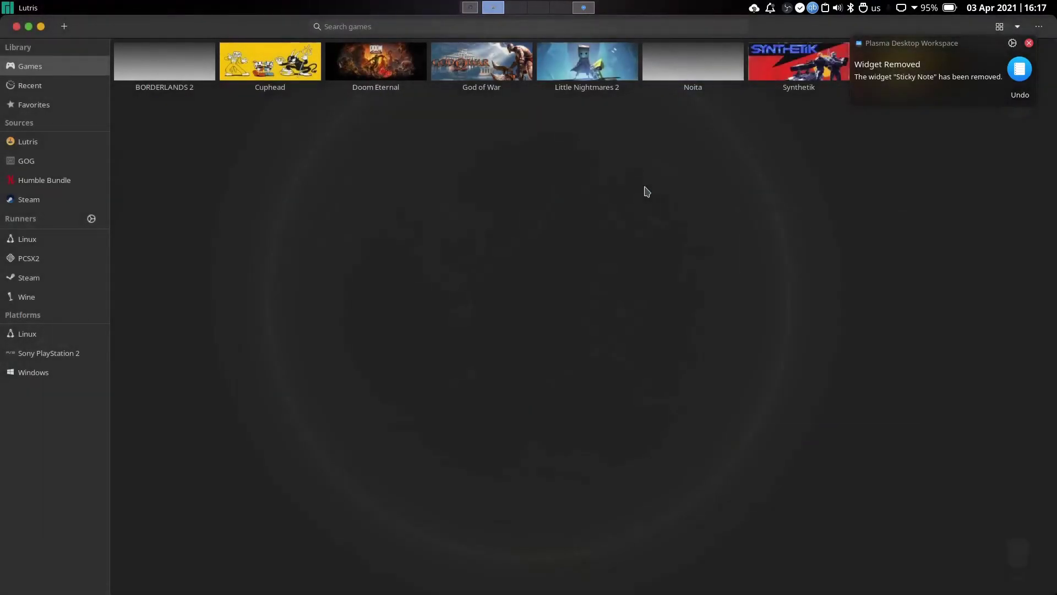
click(17, 27)
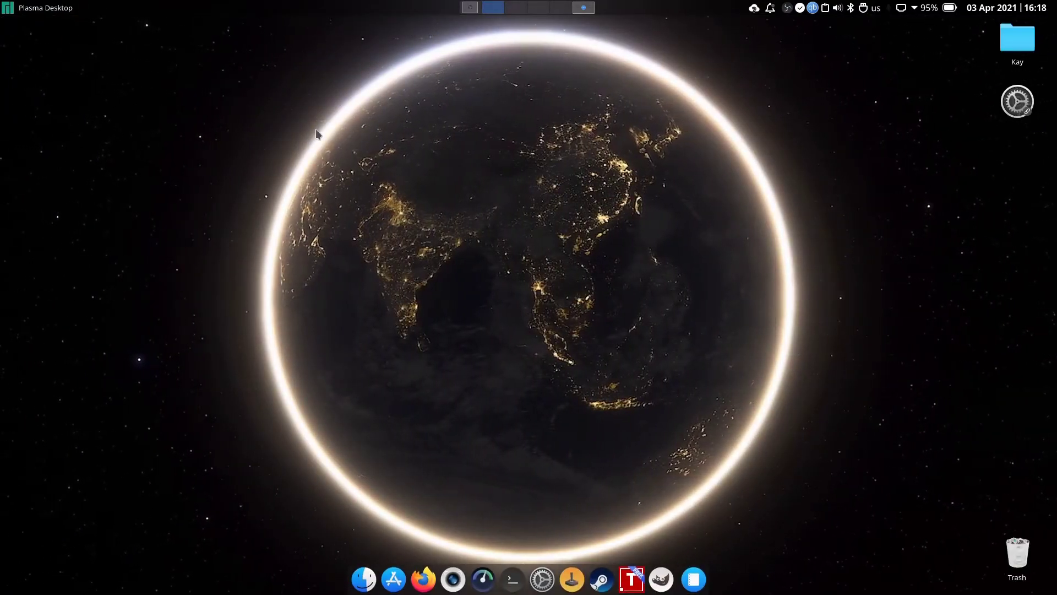
Launch Firefox and select it twice from the Present Windows overview (Ctrl+F9)
click(416, 589)
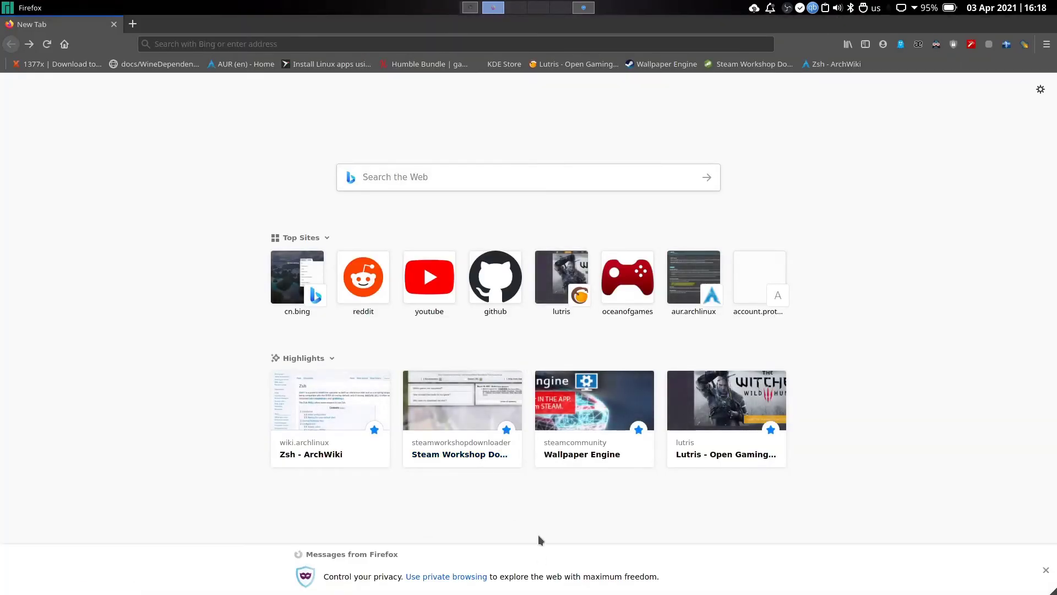
key(ctrl+F9)
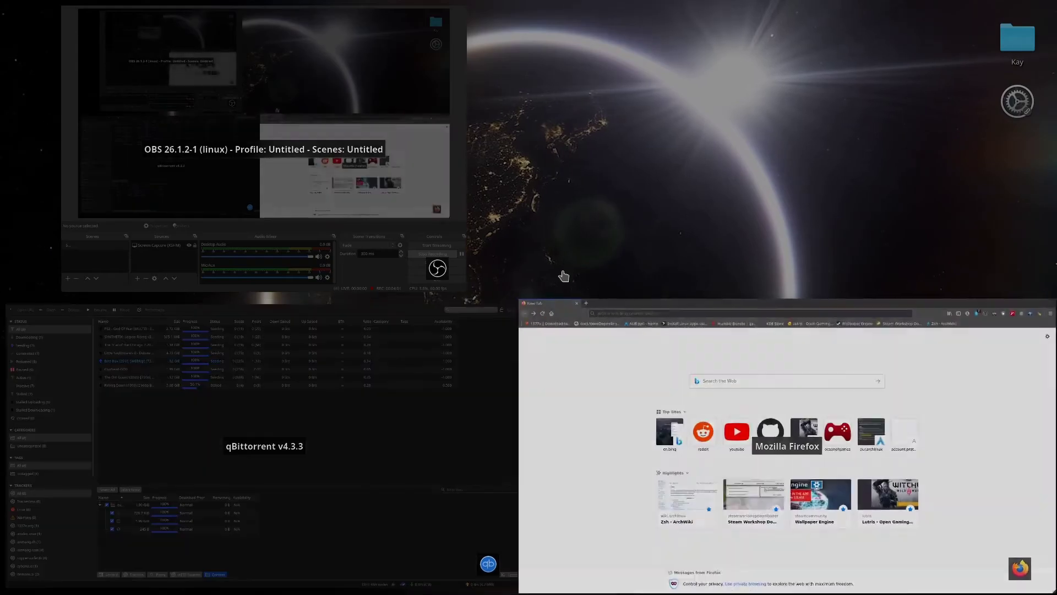
click(611, 402)
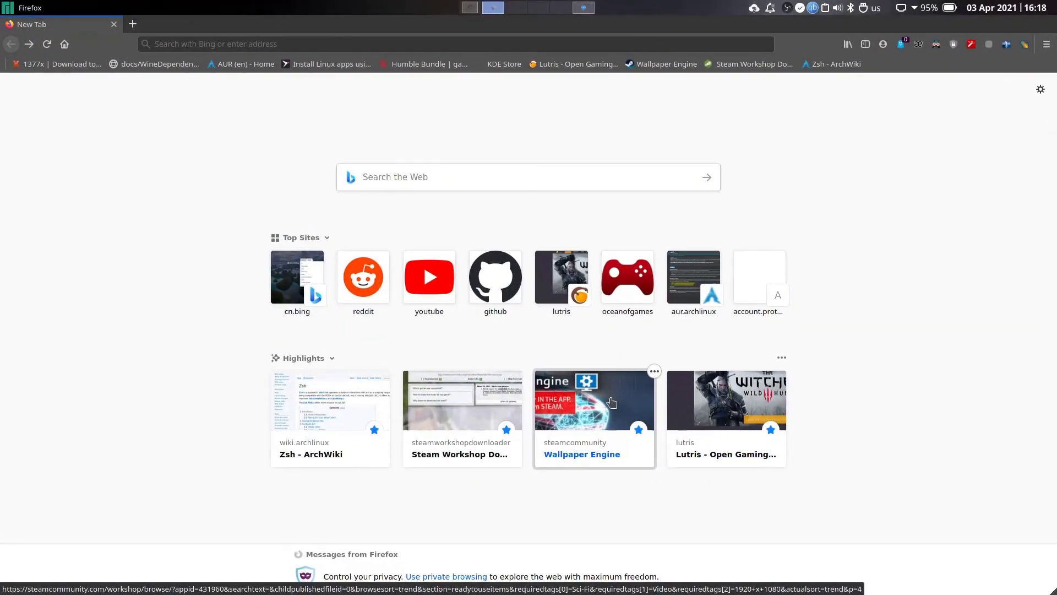
key(ctrl+F9)
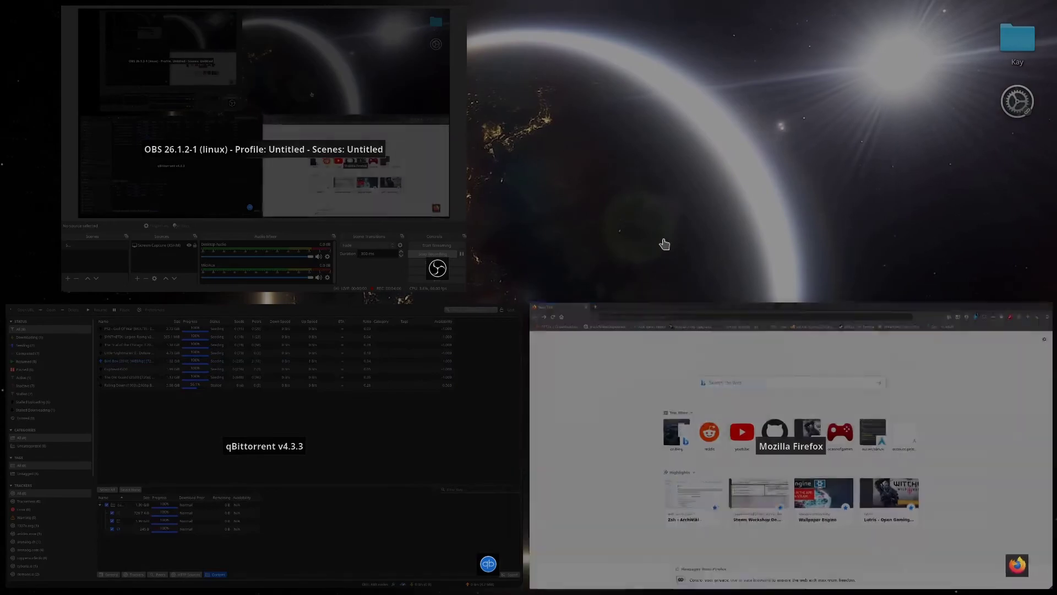
click(664, 241)
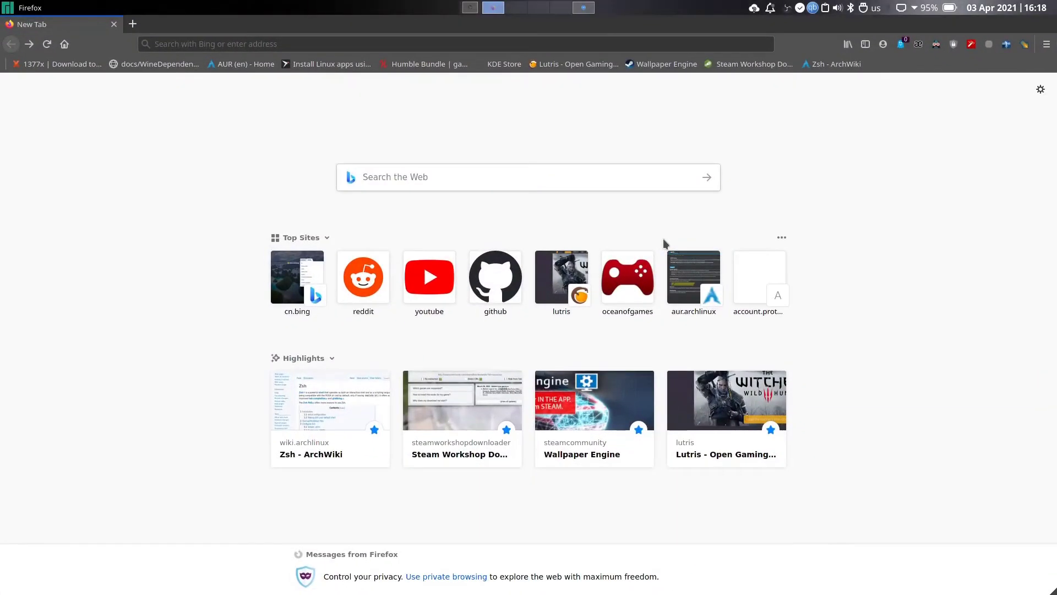
Switch to desktop 3, launch Lutris, then open and dismiss the window overview
key(ctrl+F3)
click(572, 579)
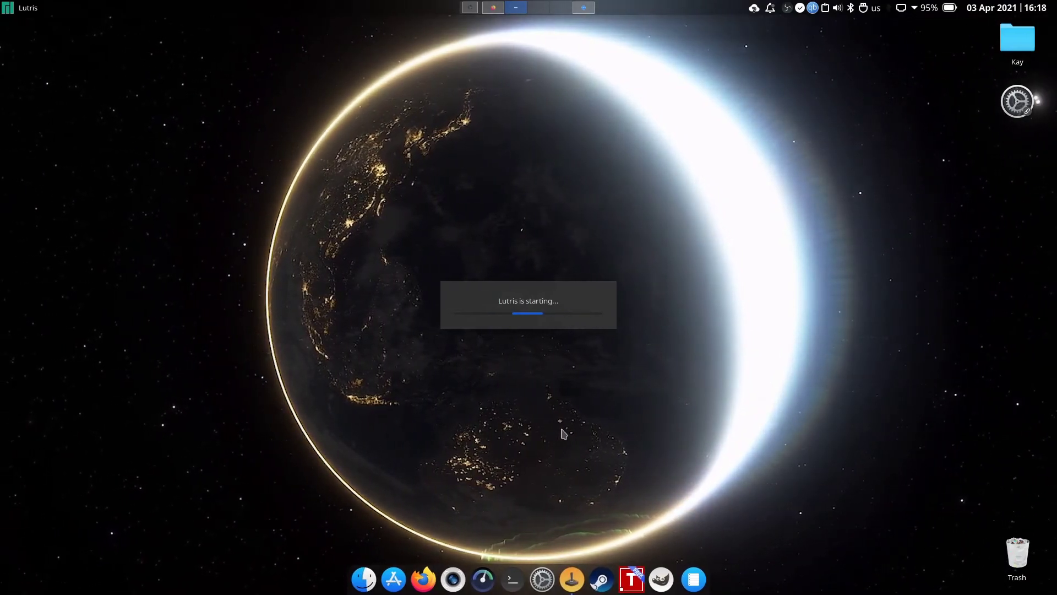
key(ctrl+F10)
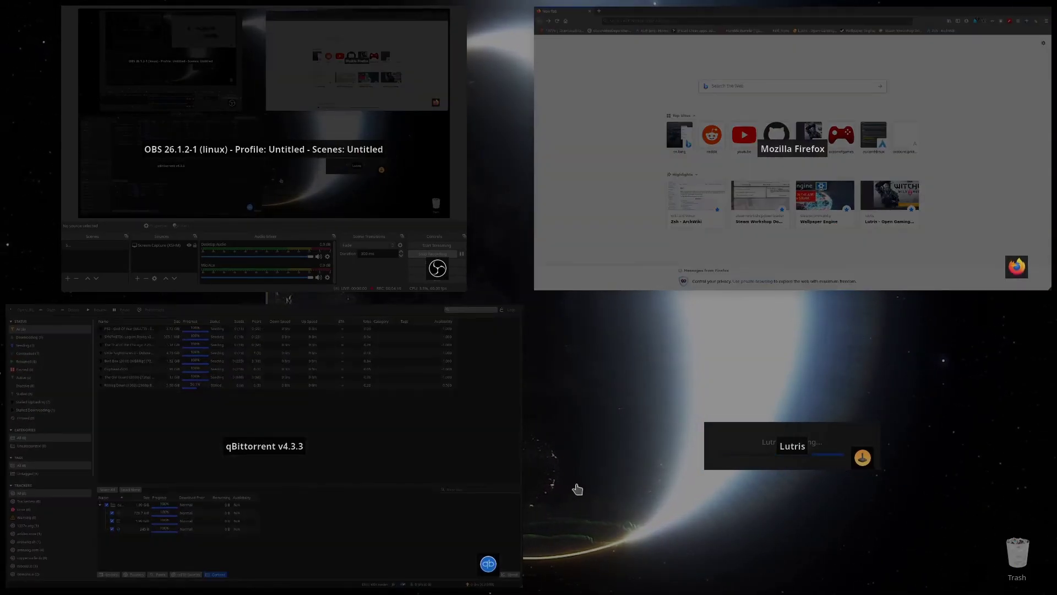
click(577, 489)
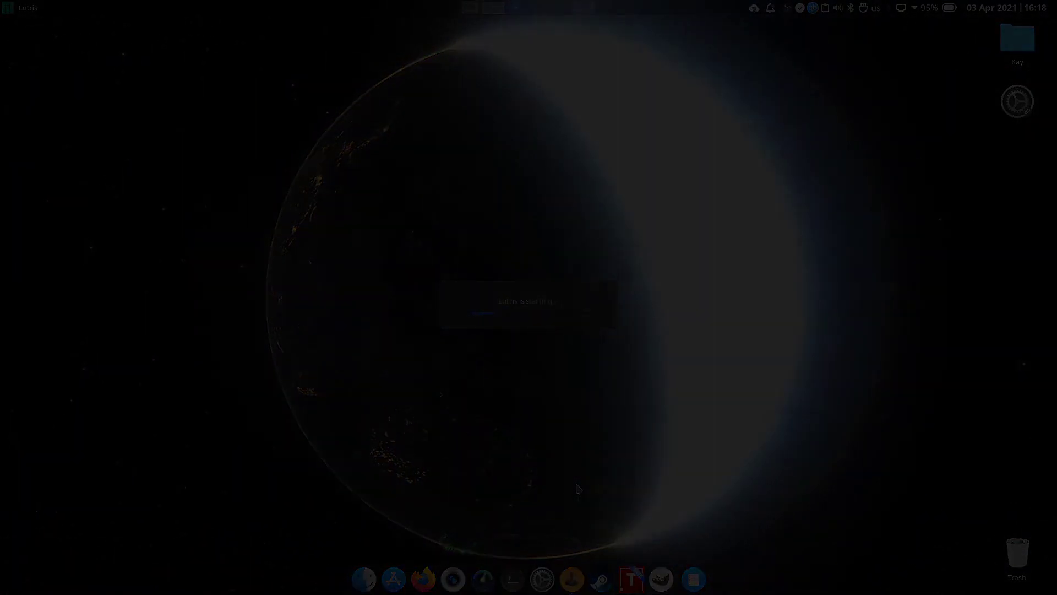